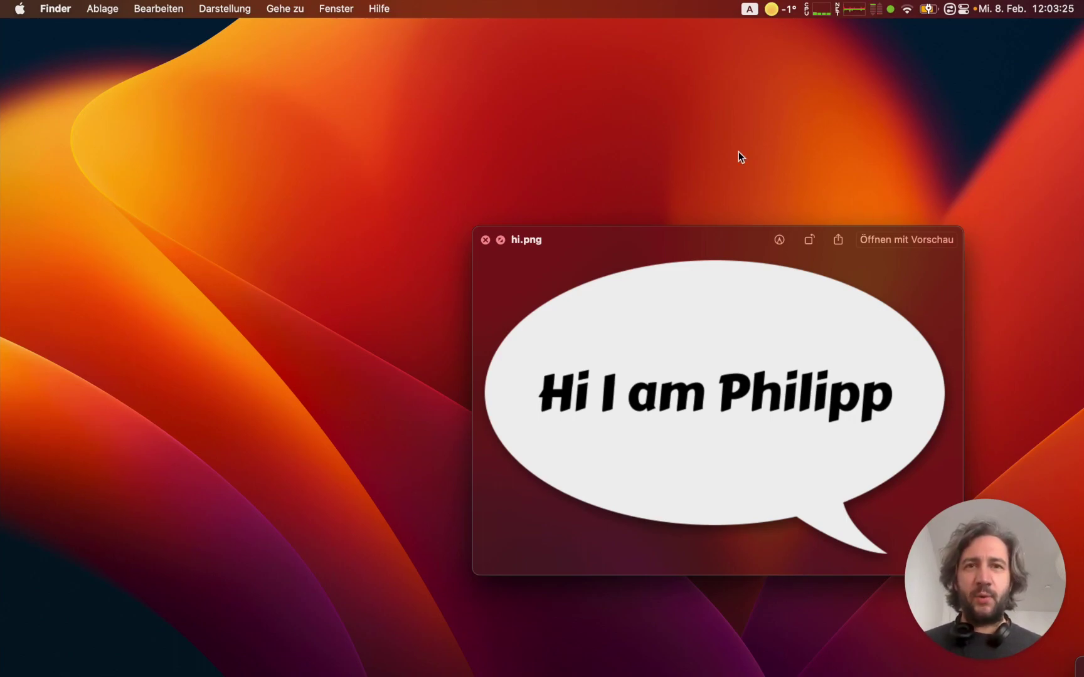
Close the hi.png preview and switch to the Arc browser showing the Anytype community feature request
{"action": "key", "text": "space"}
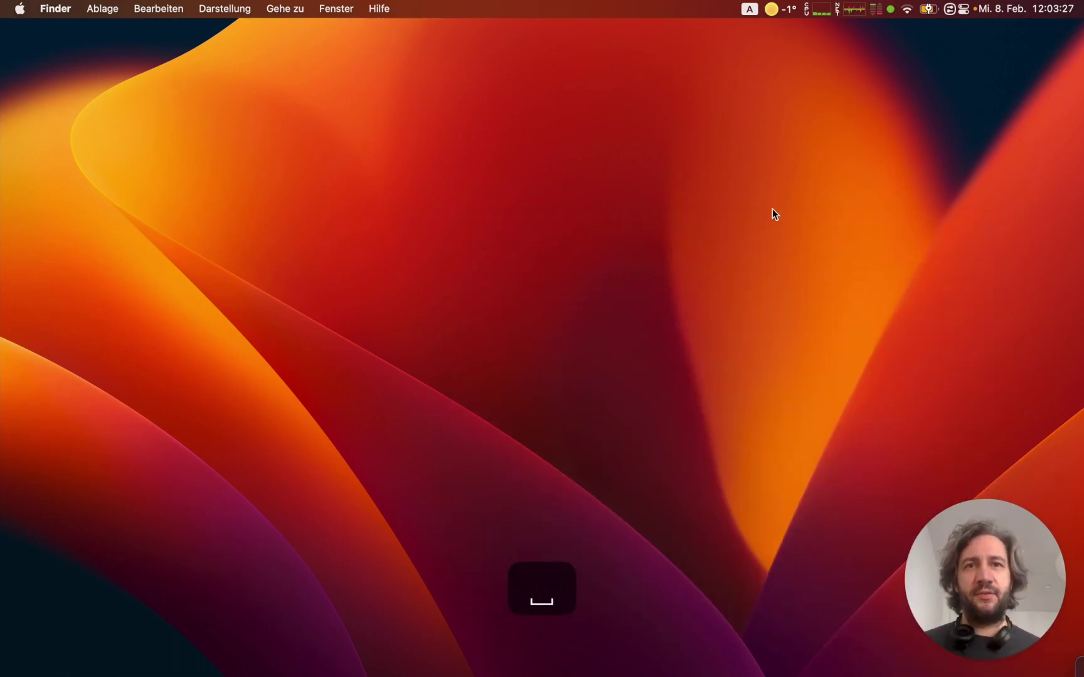
{"action": "key", "text": "super+Tab"}
{"action": "key", "text": "super+Tab"}
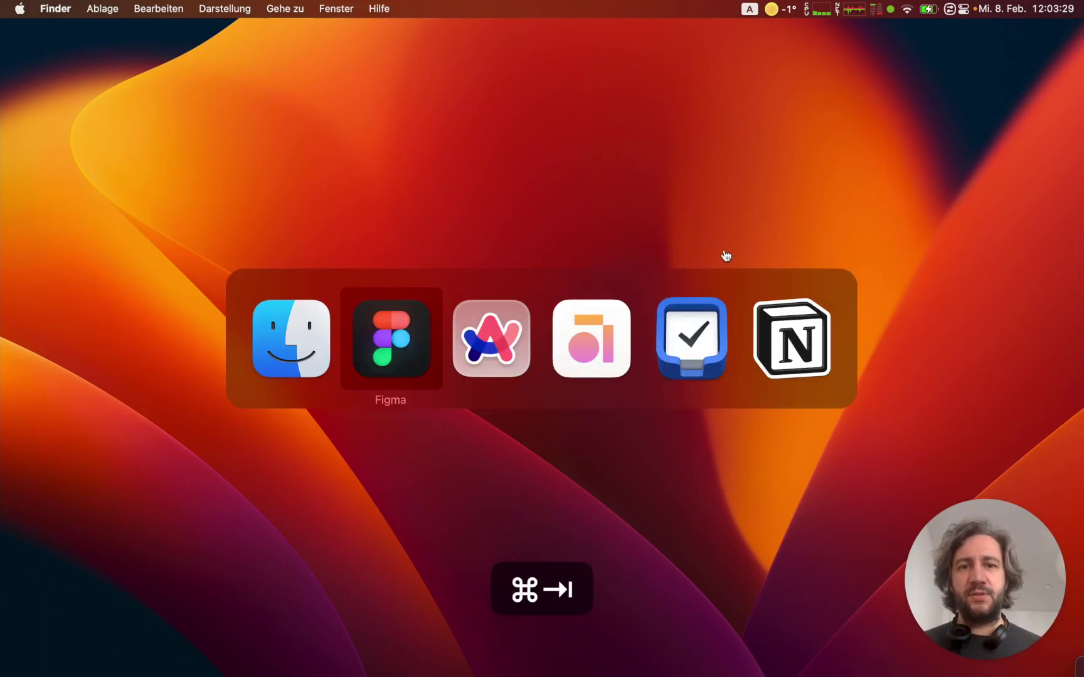
{"action": "key", "text": "a"}
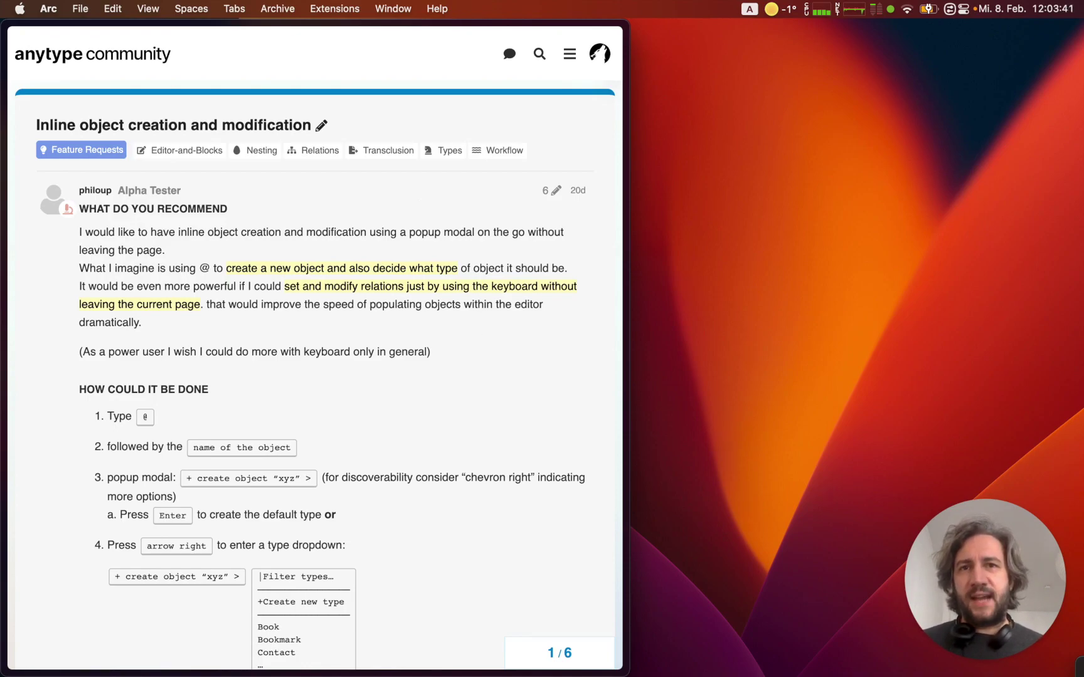
Read through the "Inline object creation and modification" feature request, from the recommendation and keyboard workflow to the real world use cases
{"action": "scroll", "coordinate": [459, 288], "scroll_direction": "down", "scroll_amount": 2}
{"action": "scroll", "coordinate": [459, 289], "scroll_direction": "down", "scroll_amount": 1}
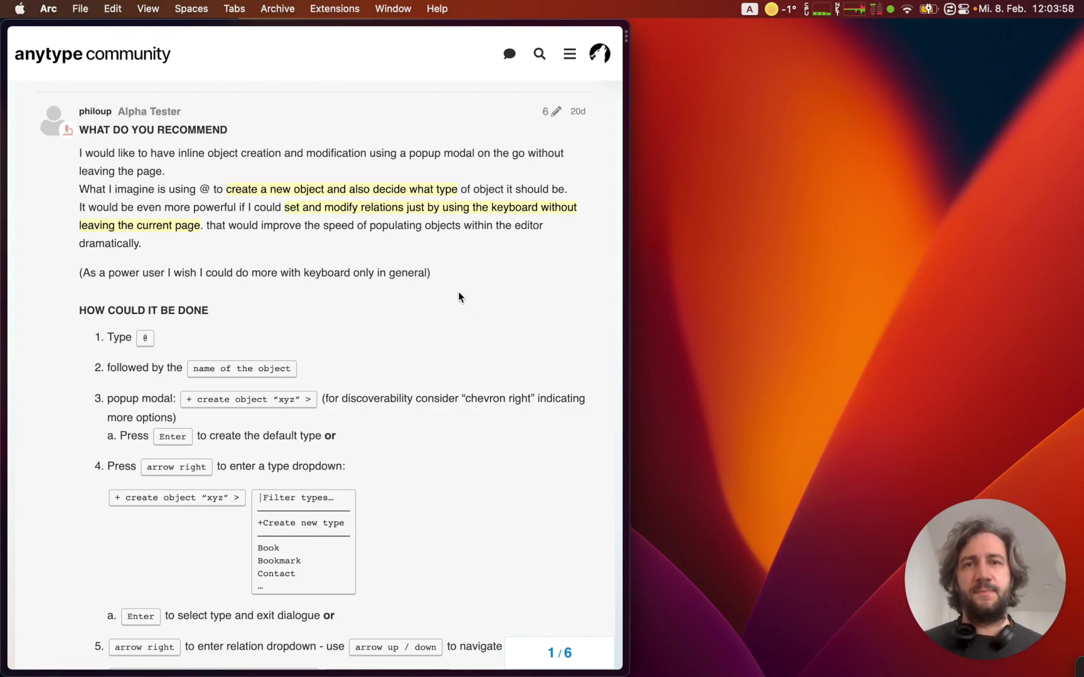
{"action": "scroll", "coordinate": [446, 298], "scroll_direction": "down", "scroll_amount": 1}
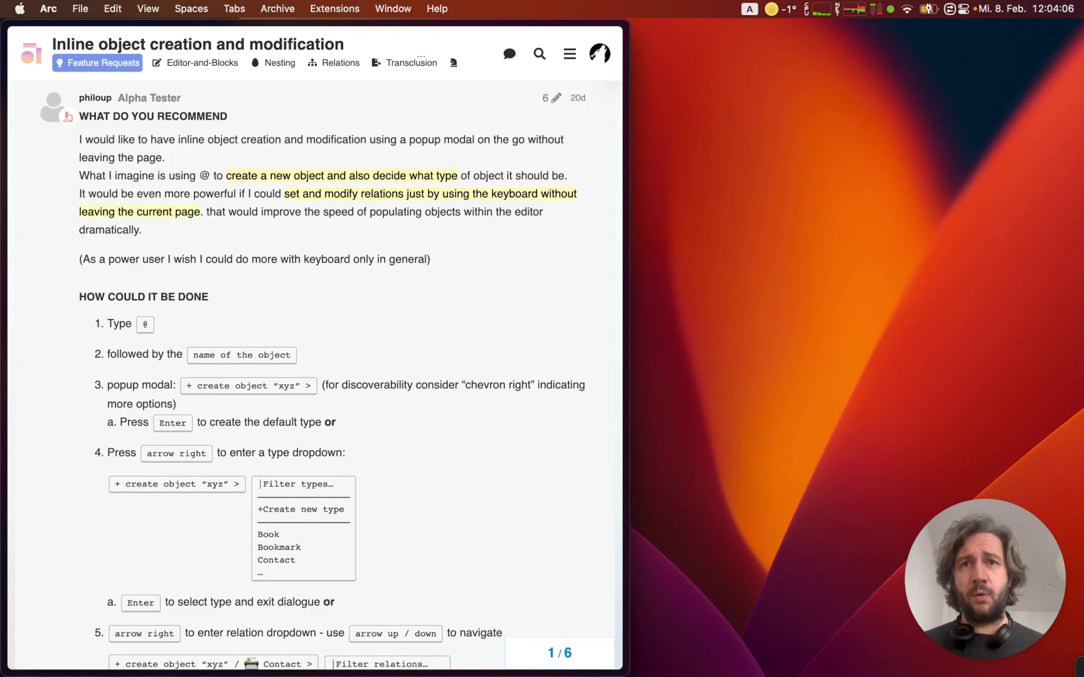
{"action": "scroll", "coordinate": [566, 315], "scroll_direction": "down", "scroll_amount": 3}
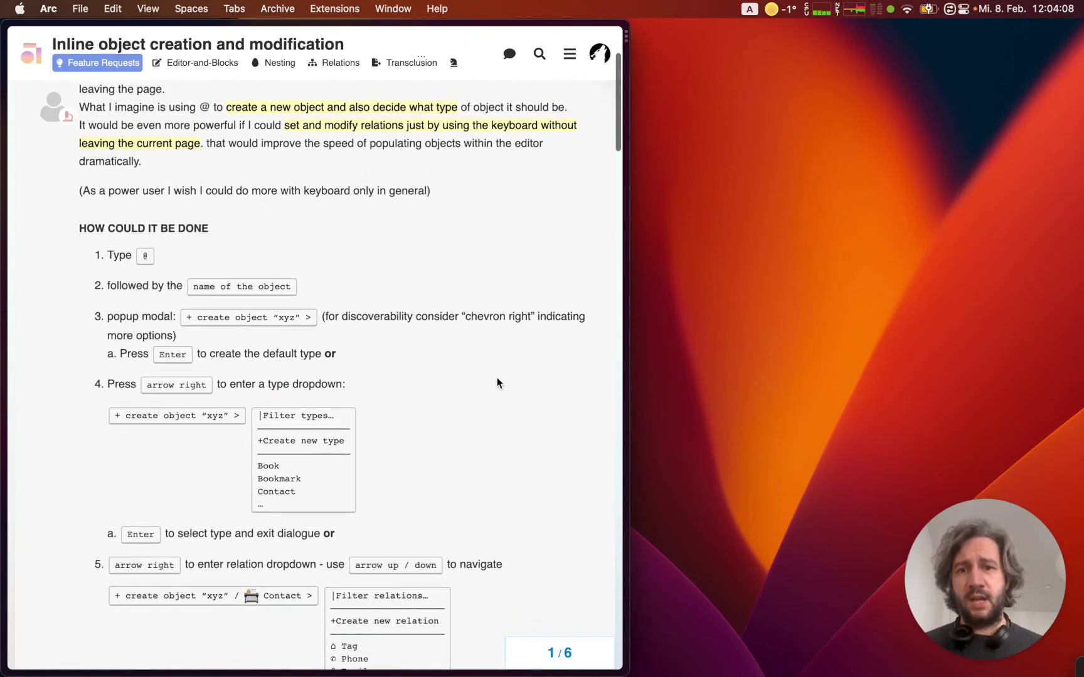
{"action": "scroll", "coordinate": [499, 382], "scroll_direction": "down", "scroll_amount": 2}
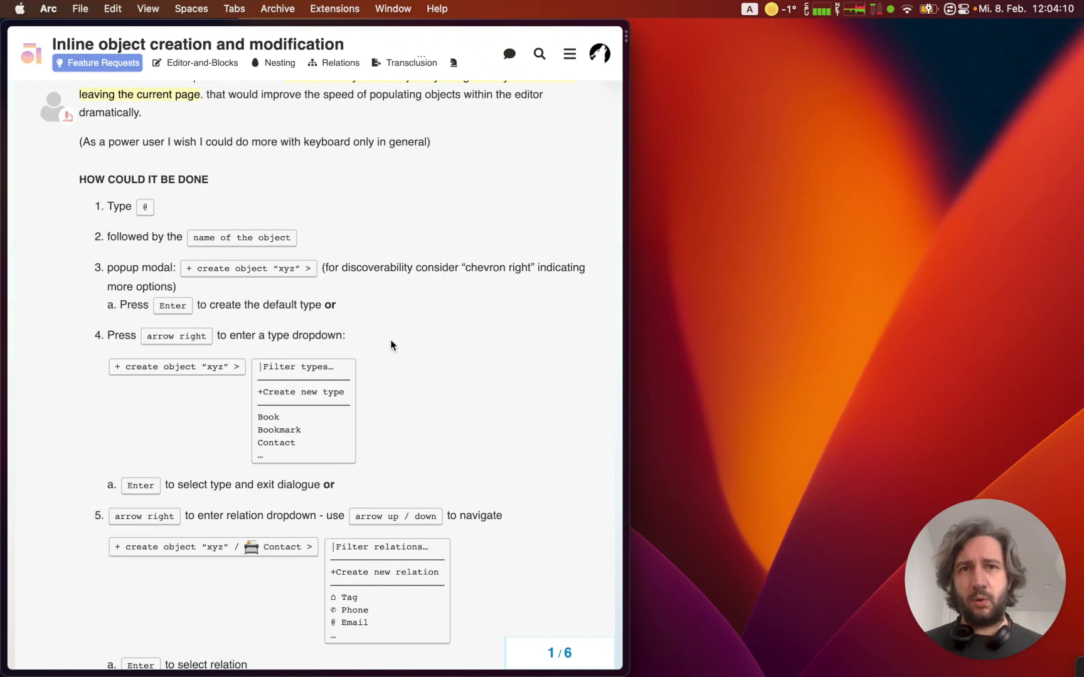
{"action": "scroll", "coordinate": [411, 414], "scroll_direction": "down", "scroll_amount": 2}
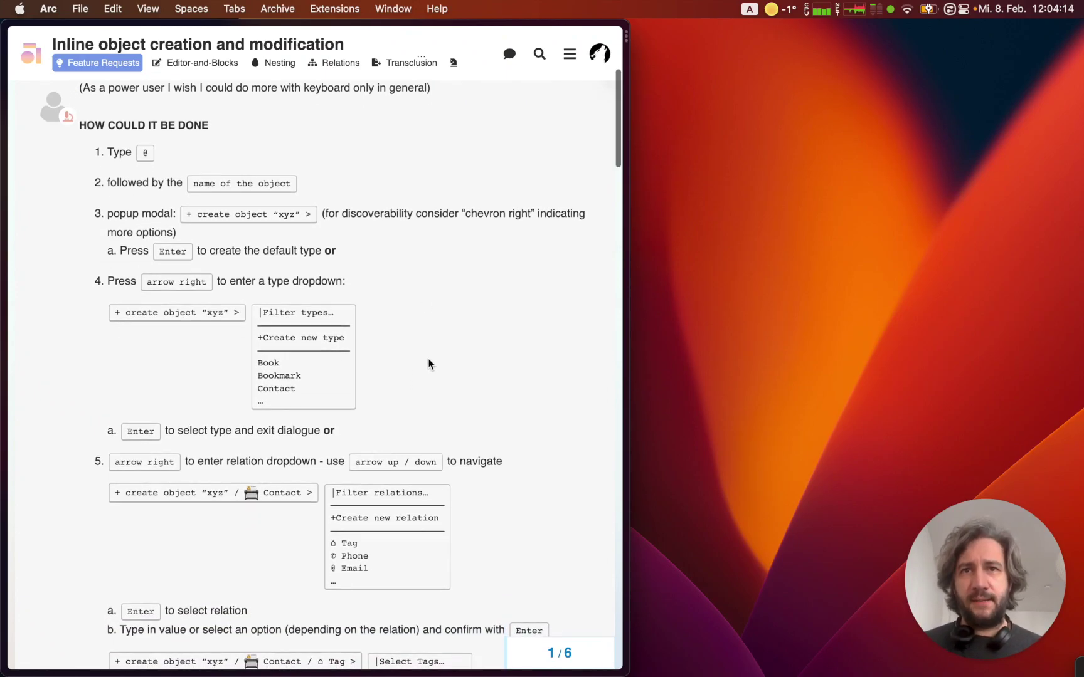
{"action": "scroll", "coordinate": [429, 364], "scroll_direction": "down", "scroll_amount": 1}
{"action": "scroll", "coordinate": [459, 321], "scroll_direction": "down", "scroll_amount": 2}
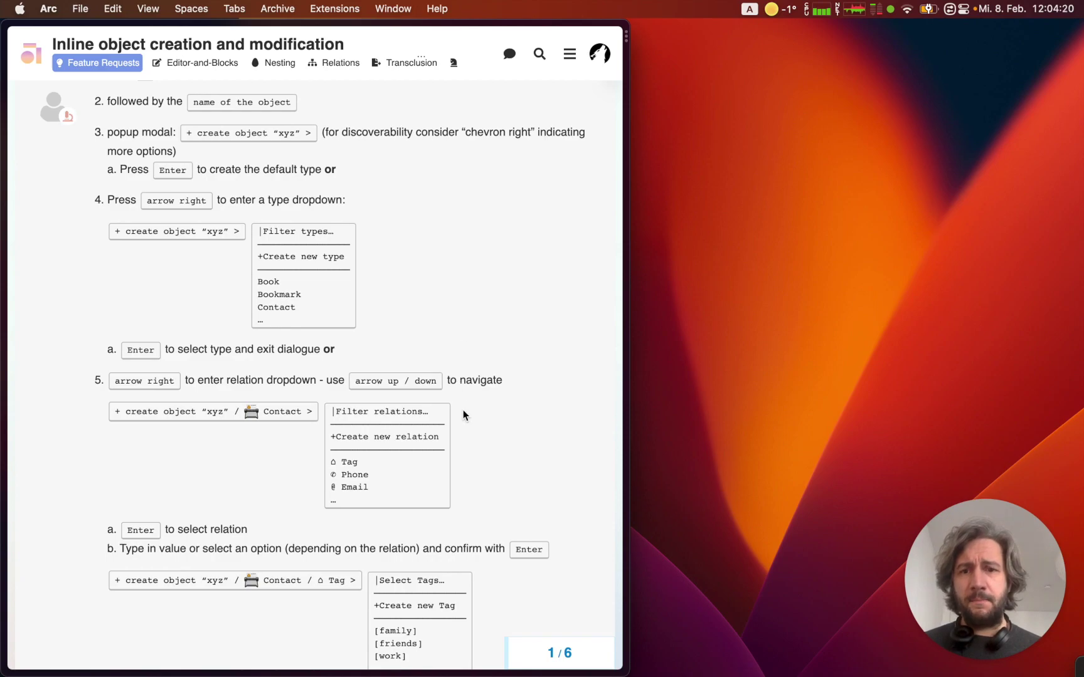
{"action": "scroll", "coordinate": [463, 414], "scroll_direction": "down", "scroll_amount": 3}
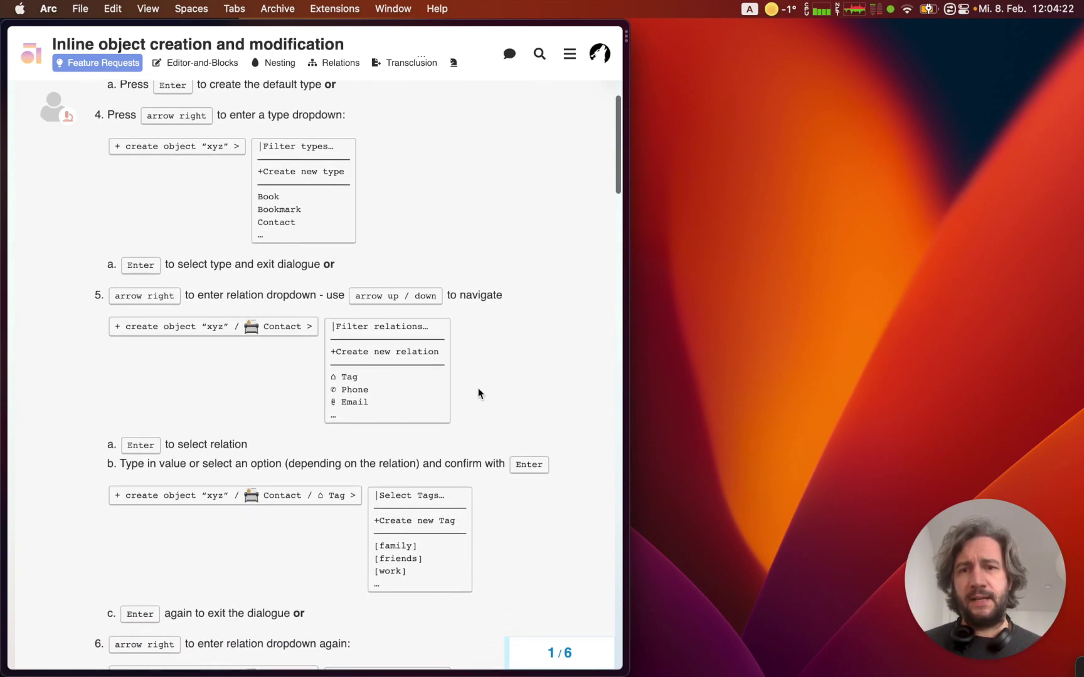
{"action": "scroll", "coordinate": [493, 379], "scroll_direction": "down", "scroll_amount": 4}
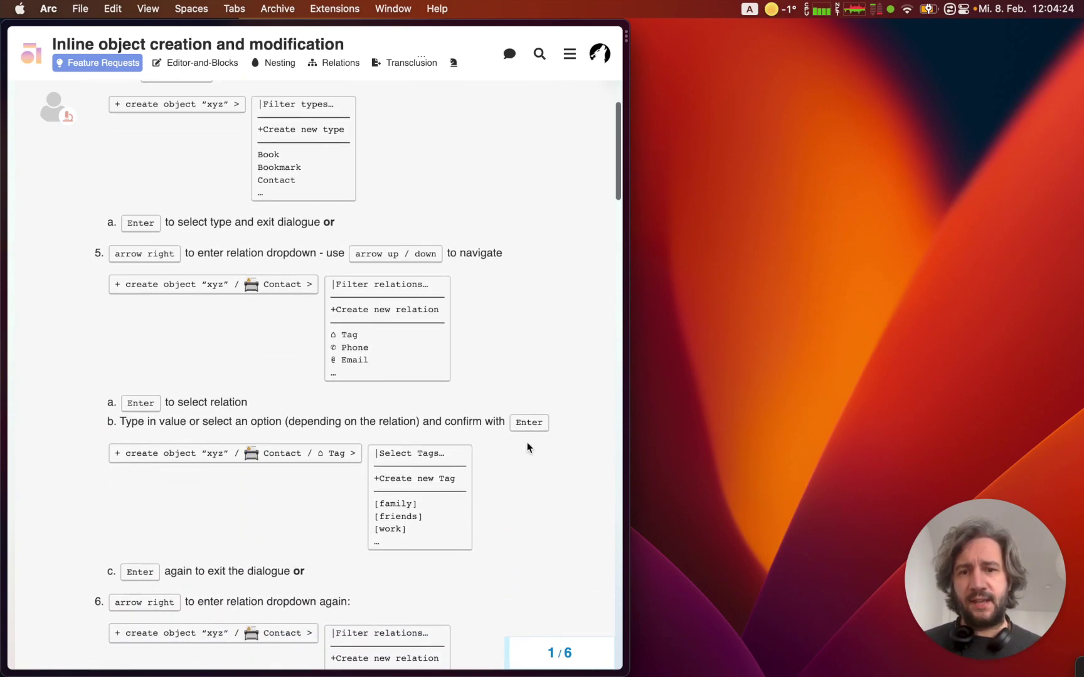
{"action": "scroll", "coordinate": [395, 517], "scroll_direction": "down", "scroll_amount": 5}
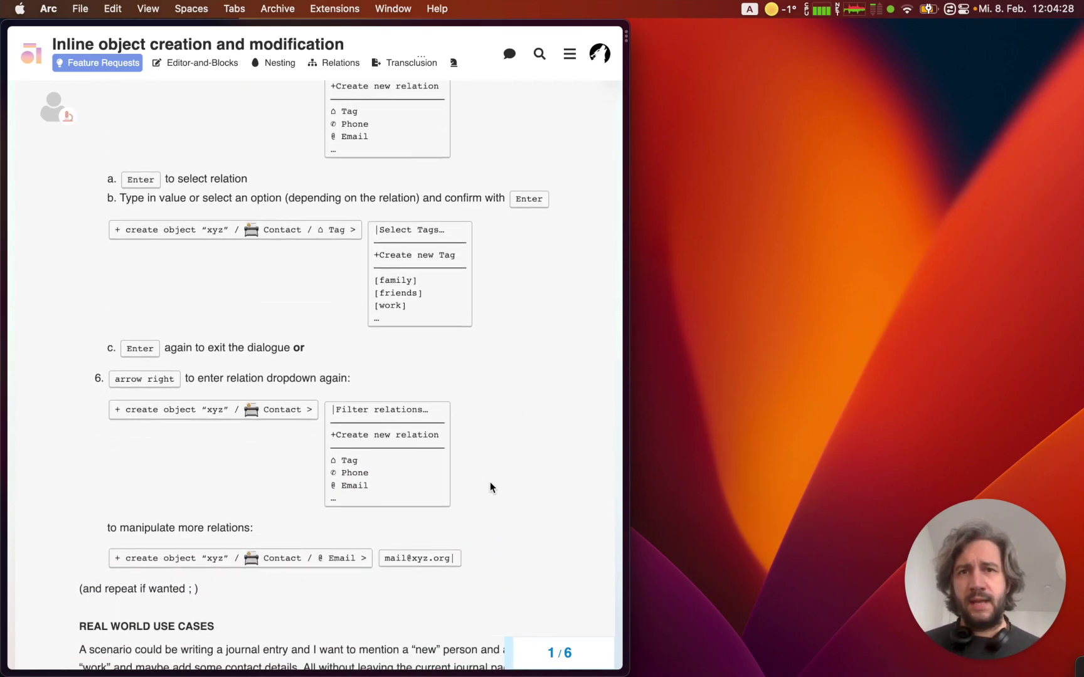
{"action": "scroll", "coordinate": [490, 482], "scroll_direction": "down", "scroll_amount": 4}
{"action": "scroll", "coordinate": [506, 412], "scroll_direction": "down", "scroll_amount": 1}
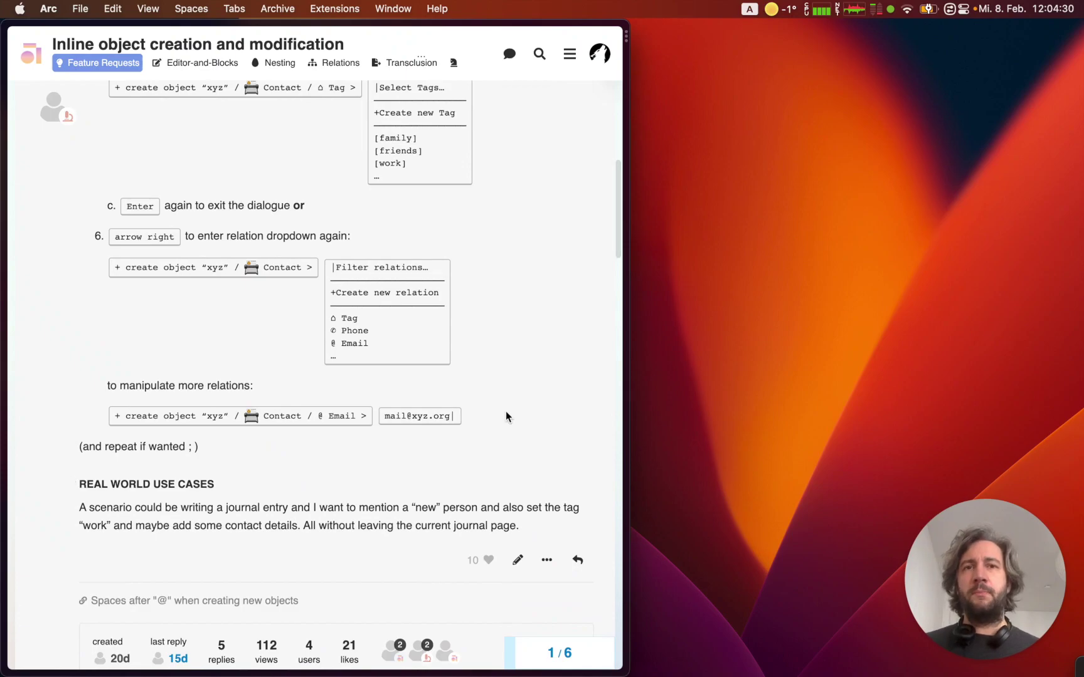
{"action": "scroll", "coordinate": [505, 412], "scroll_direction": "down", "scroll_amount": 2}
{"action": "scroll", "coordinate": [505, 415], "scroll_direction": "down", "scroll_amount": 2}
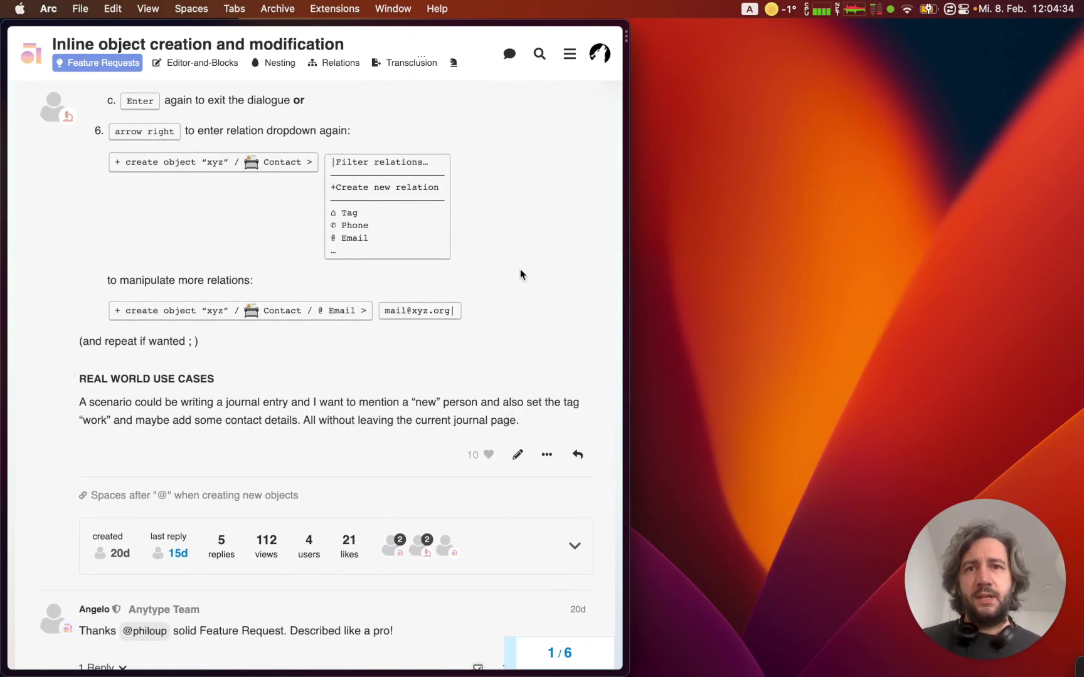
Switch to Anytype and review the Object commander page's problem statement, requirements, actions and elements lists, and action/element table
{"action": "key", "text": "super+Tab"}
{"action": "key", "text": "super+Tab"}
{"action": "key", "text": "super+Tab"}
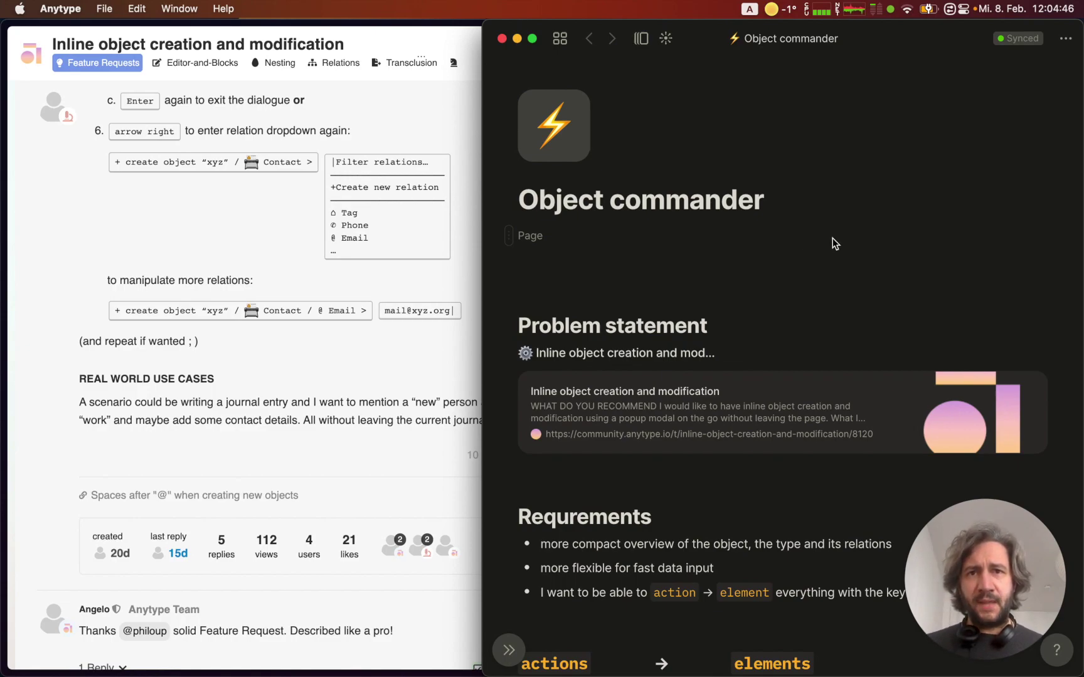
{"action": "scroll", "coordinate": [812, 271], "scroll_direction": "down", "scroll_amount": 5}
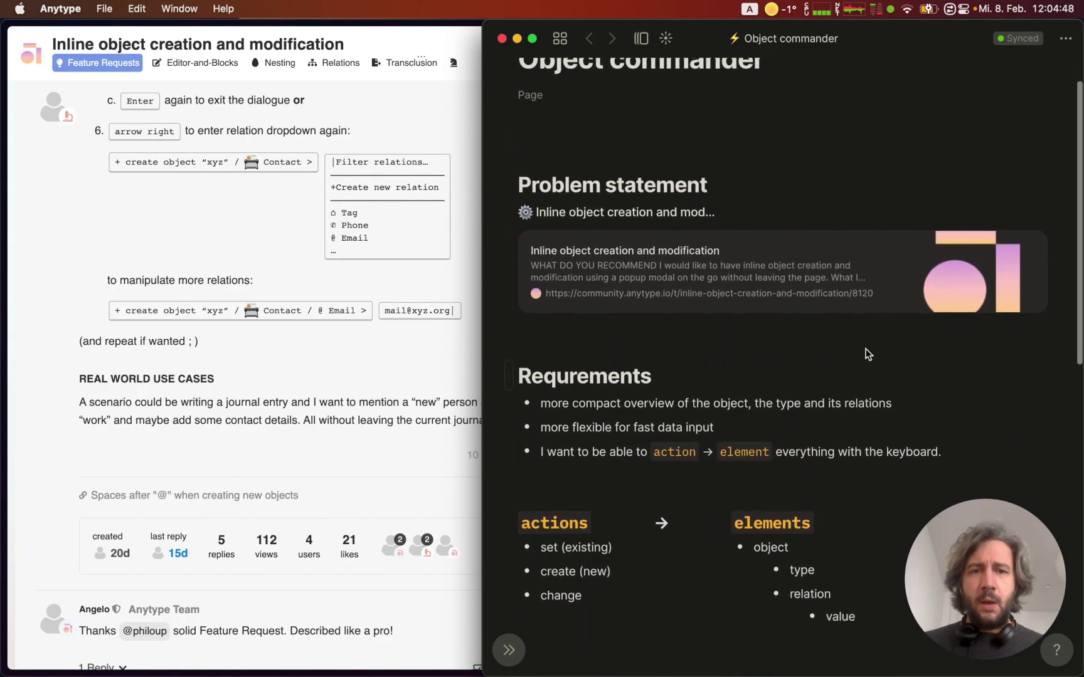
{"action": "scroll", "coordinate": [865, 349], "scroll_direction": "down", "scroll_amount": 2}
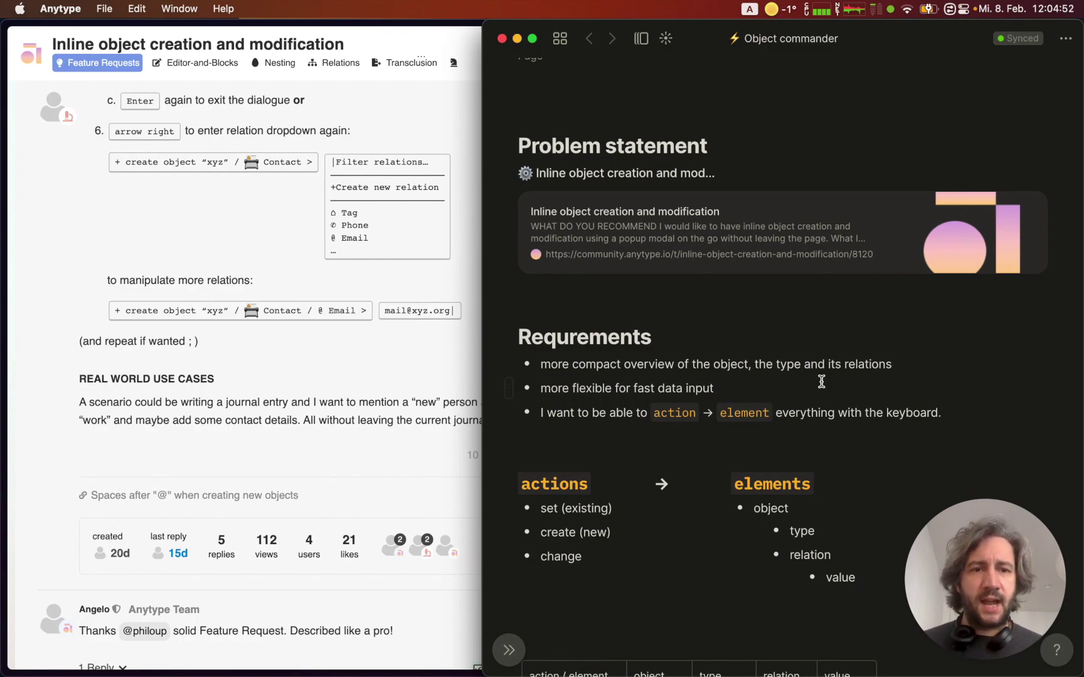
{"action": "left_click_drag", "start_coordinate": [523, 388], "coordinate": [373, 341]}
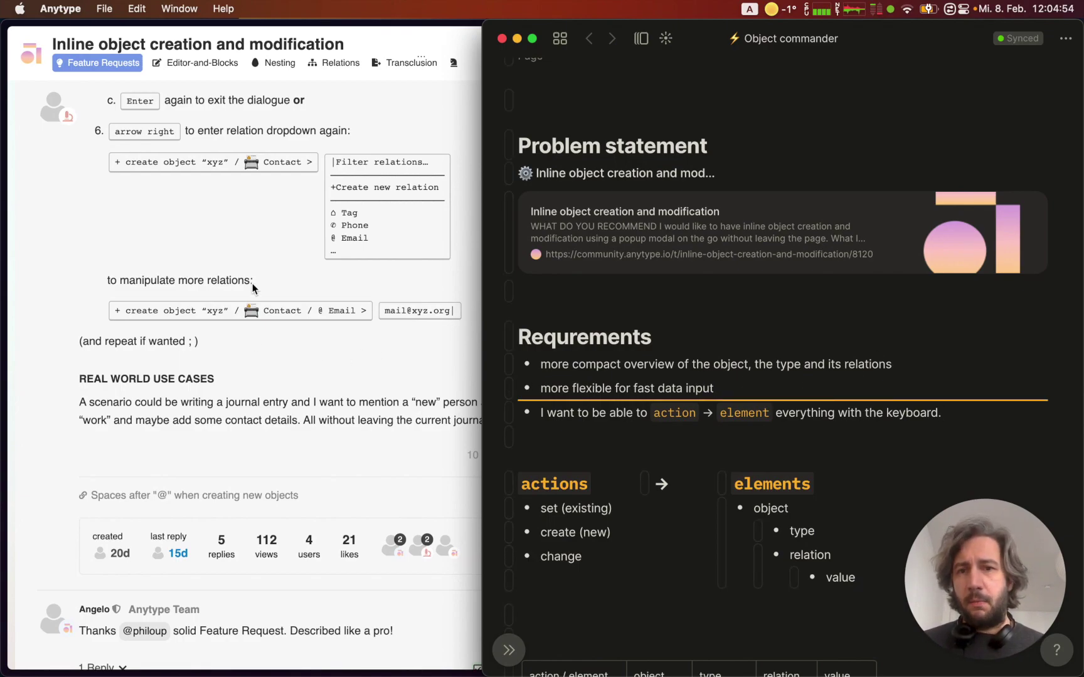
{"action": "scroll", "coordinate": [254, 286], "scroll_direction": "up", "scroll_amount": 2}
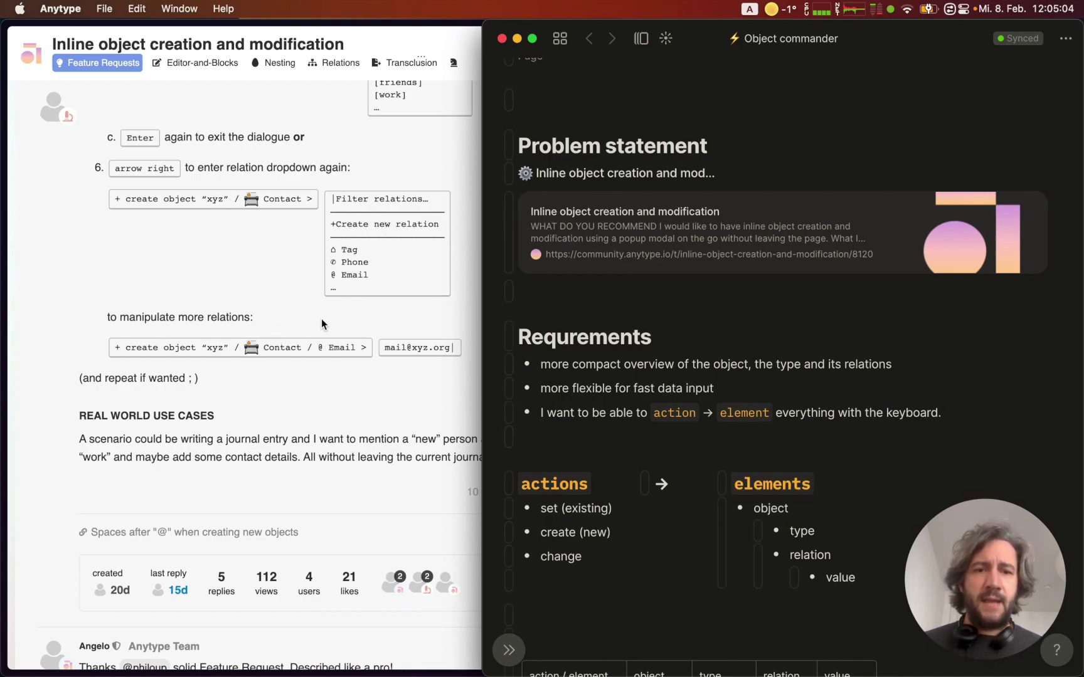
{"action": "scroll", "coordinate": [754, 367], "scroll_direction": "down", "scroll_amount": 2}
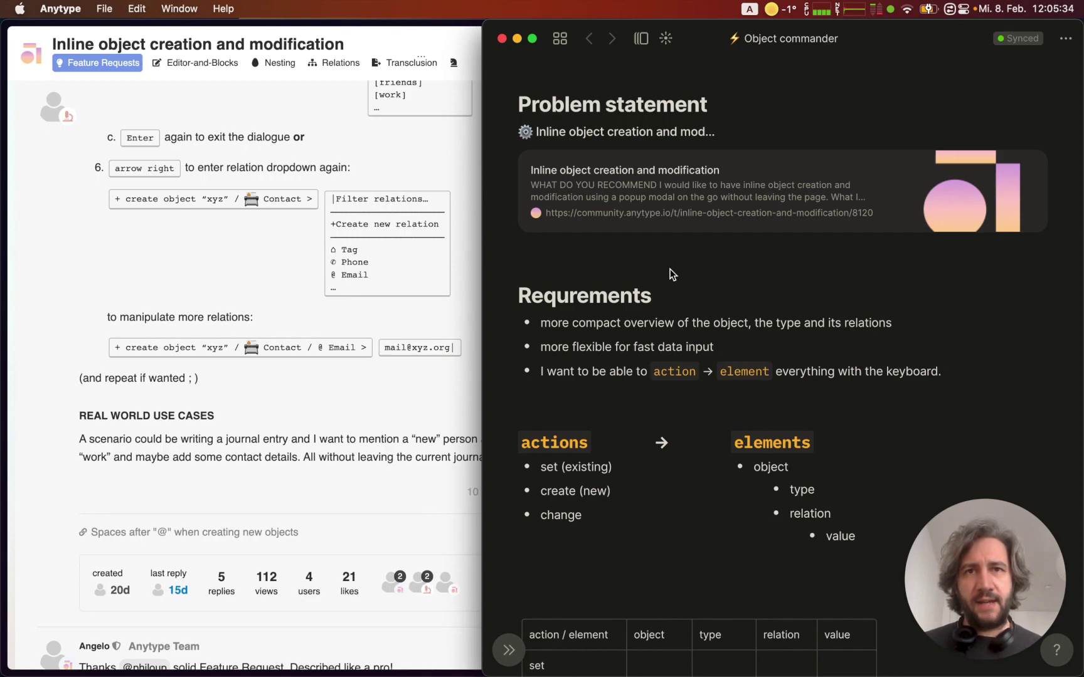
{"action": "scroll", "coordinate": [713, 491], "scroll_direction": "down", "scroll_amount": 5}
{"action": "scroll", "coordinate": [857, 429], "scroll_direction": "down", "scroll_amount": 1}
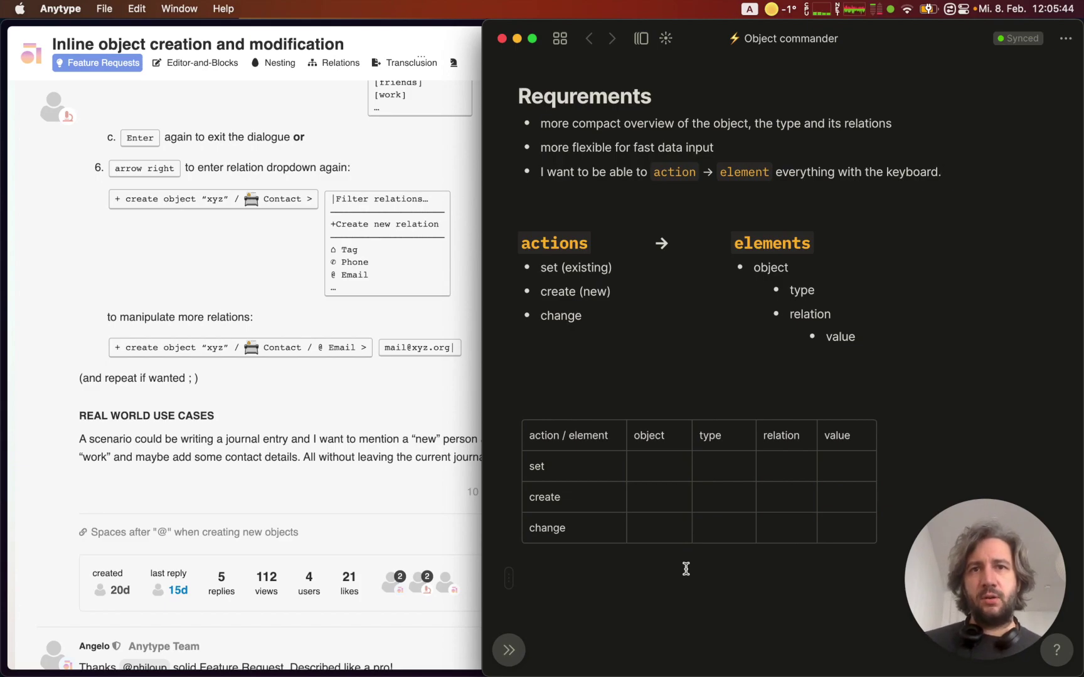
Switch to Figma, hide the editor interface and zoom in on the hand-drawn inline object commander sketch
{"action": "key", "text": "super+Tab"}
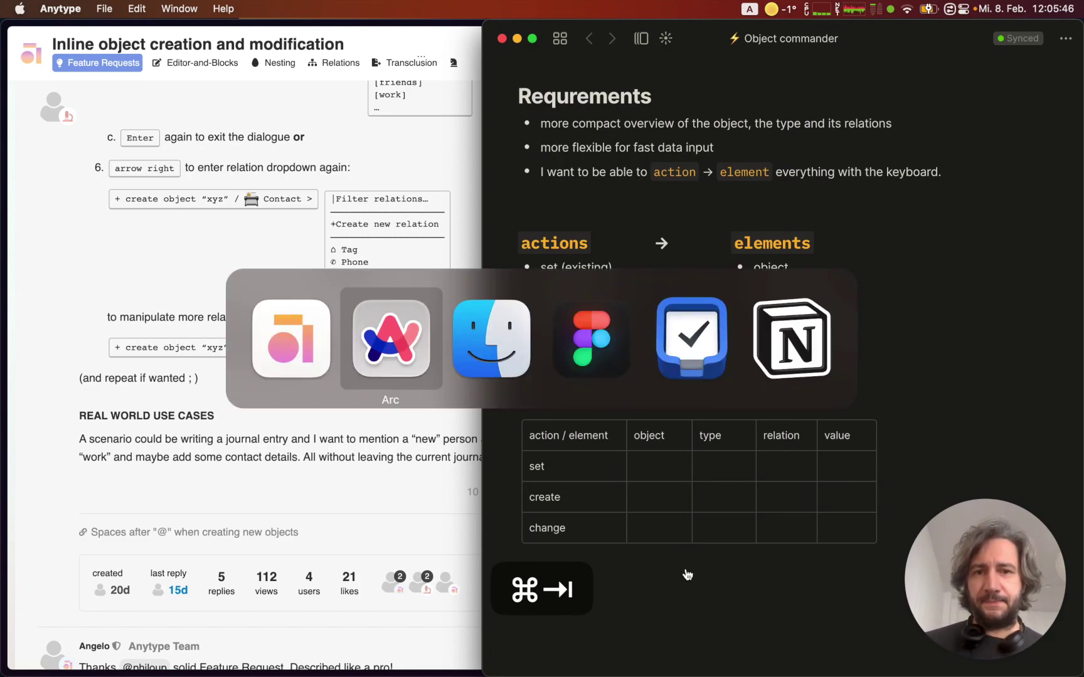
{"action": "key", "text": "super+Tab"}
{"action": "key", "text": "super+Tab"}
{"action": "left_click", "coordinate": [581, 380]}
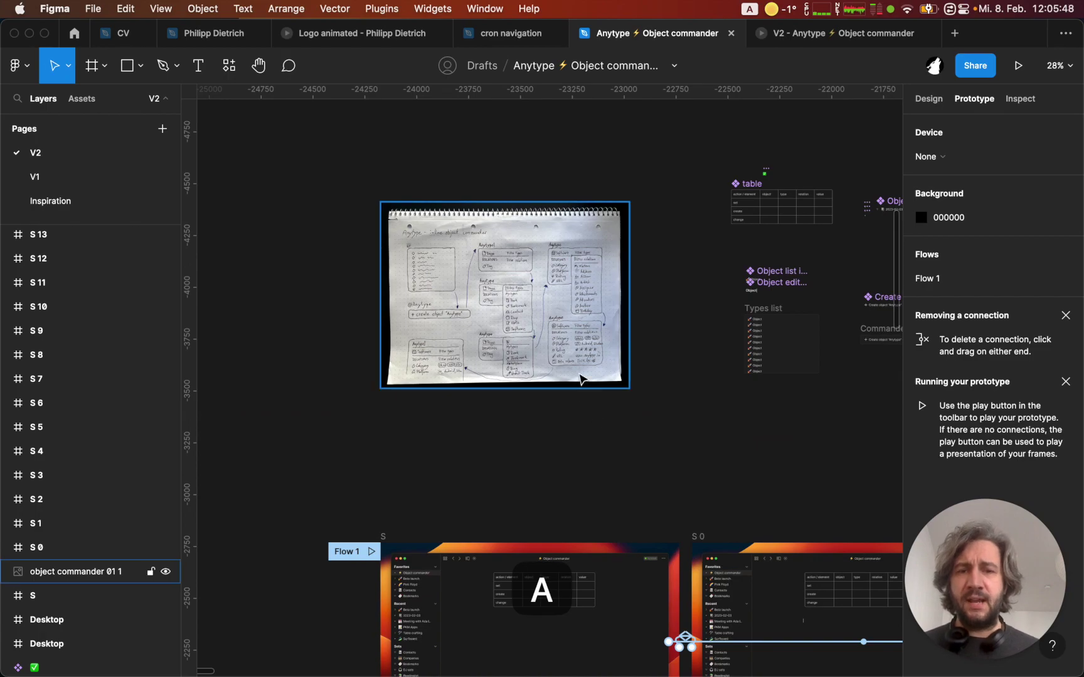
{"action": "key", "text": "super+odiaeresis"}
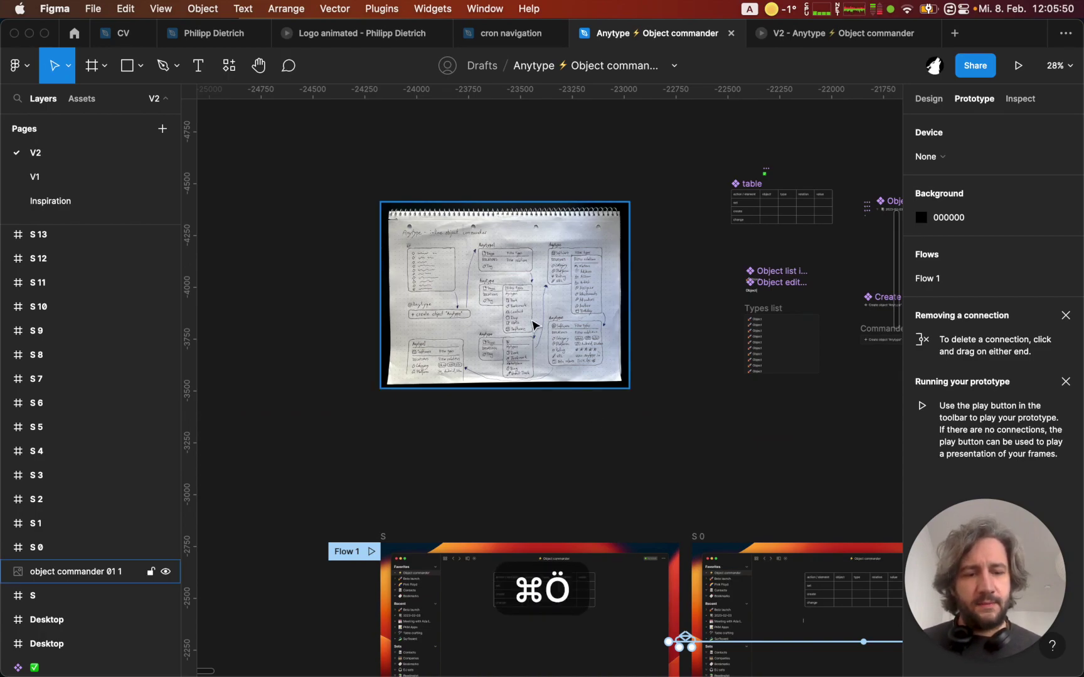
{"action": "key", "text": "super+period"}
{"action": "key", "text": "shift+2"}
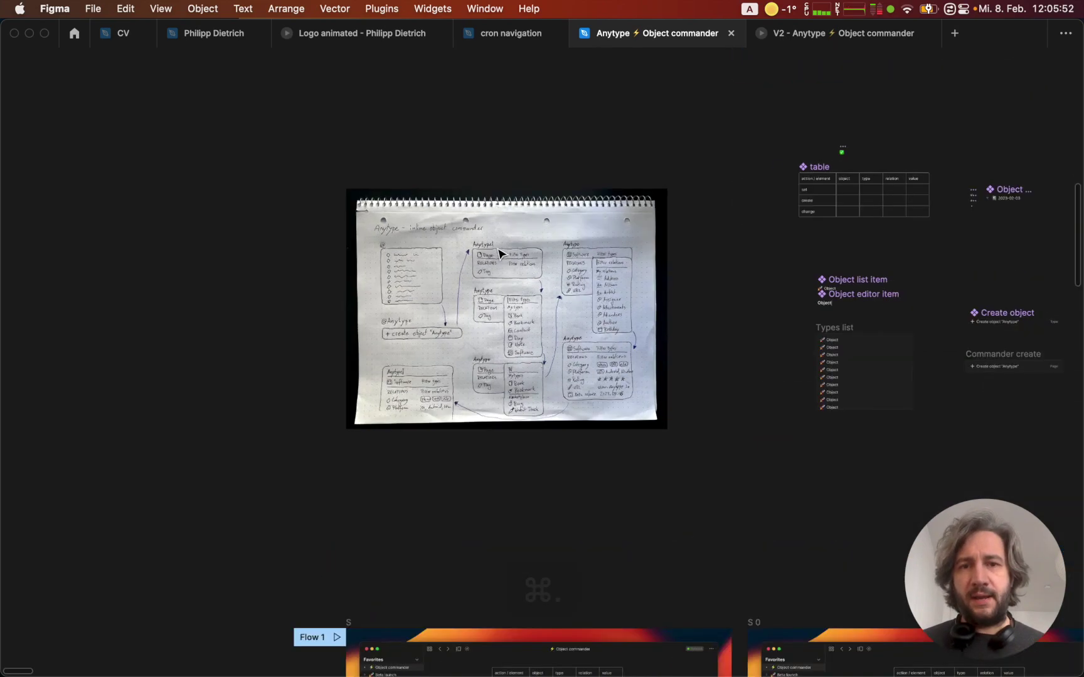
{"action": "left_click", "coordinate": [906, 230]}
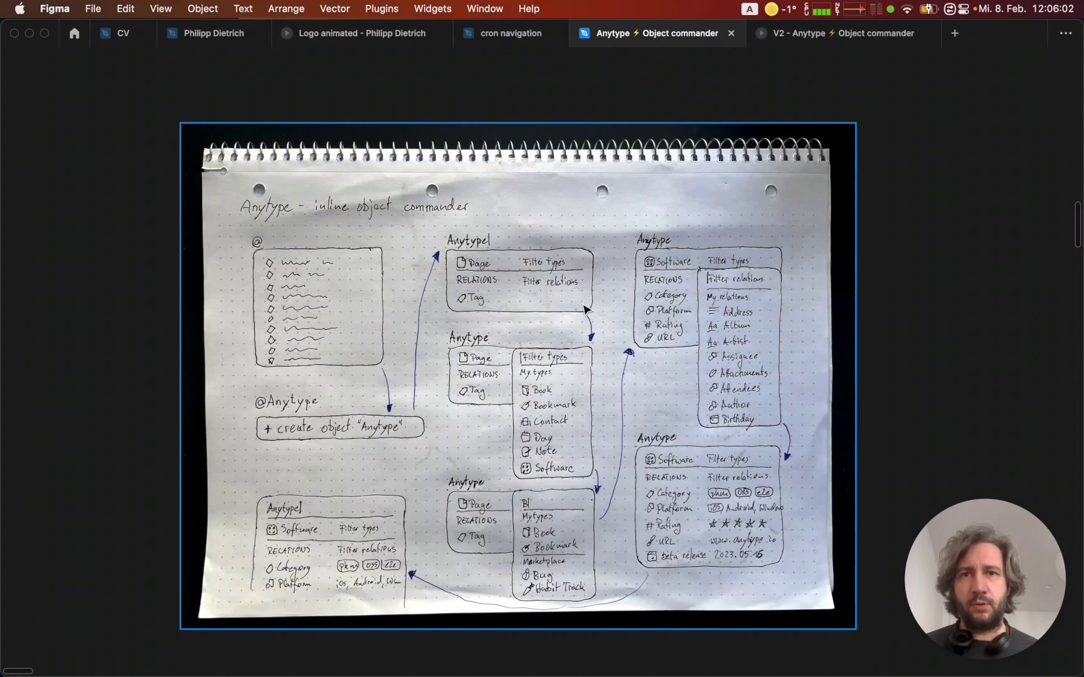
Start the Flow 1 prototype from the first frame below the sketch and show it without the presentation controls
{"action": "scroll", "coordinate": [583, 307], "scroll_direction": "down", "scroll_amount": 3}
{"action": "scroll", "coordinate": [584, 307], "scroll_direction": "down", "scroll_amount": 3}
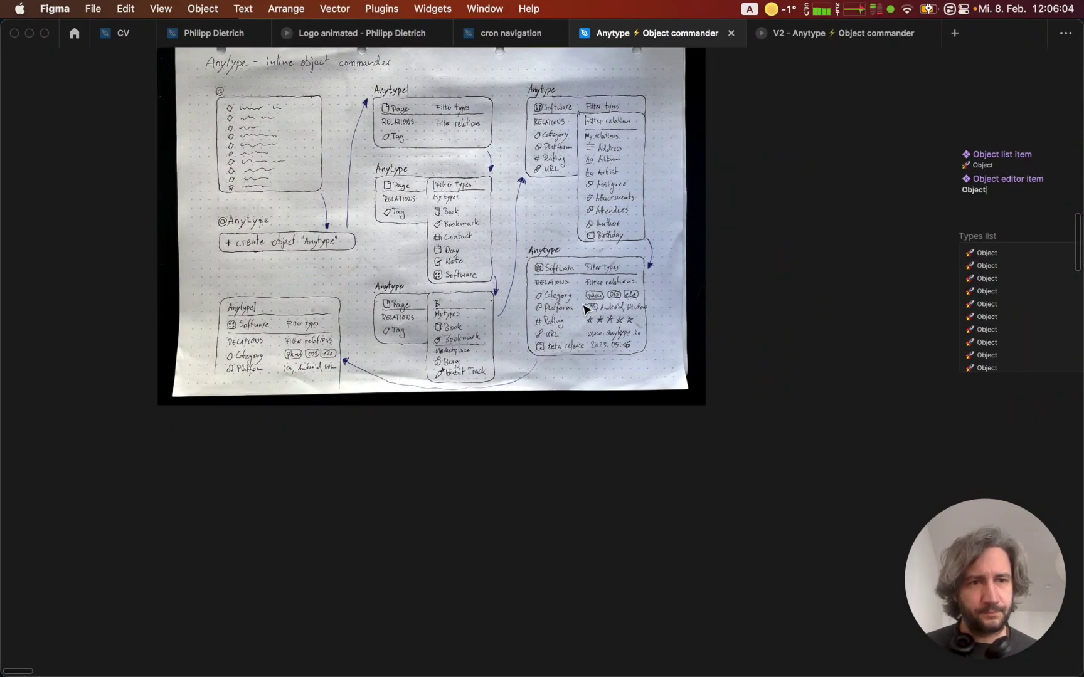
{"action": "scroll", "coordinate": [544, 385], "scroll_direction": "down", "scroll_amount": 5}
{"action": "scroll", "coordinate": [430, 447], "scroll_direction": "down", "scroll_amount": 5}
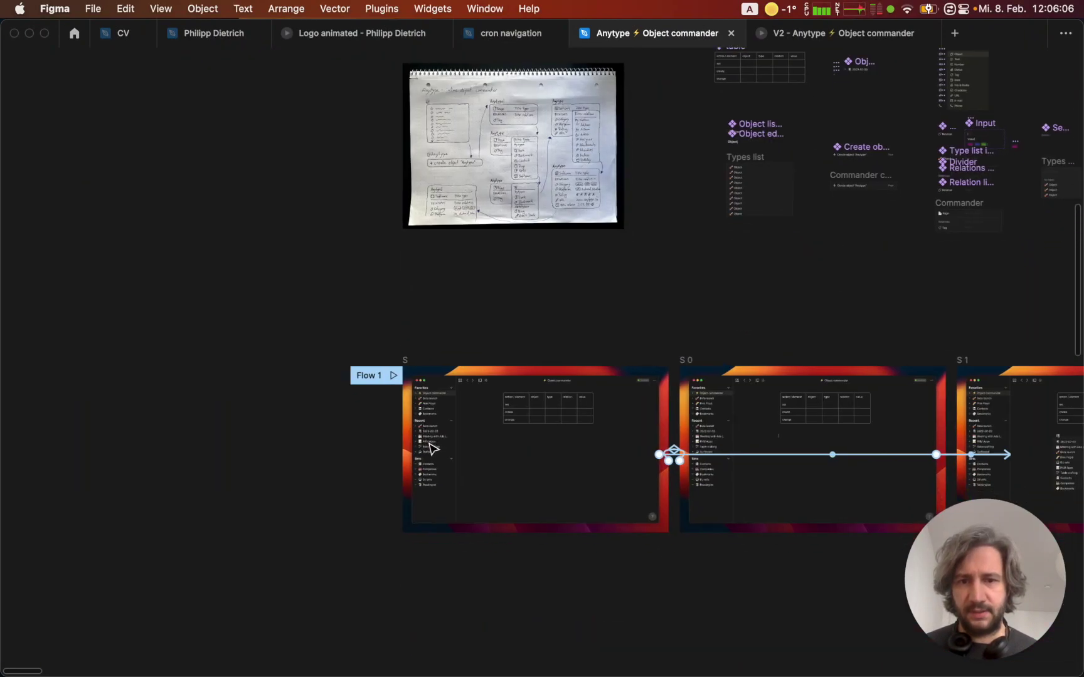
{"action": "left_click", "coordinate": [370, 332]}
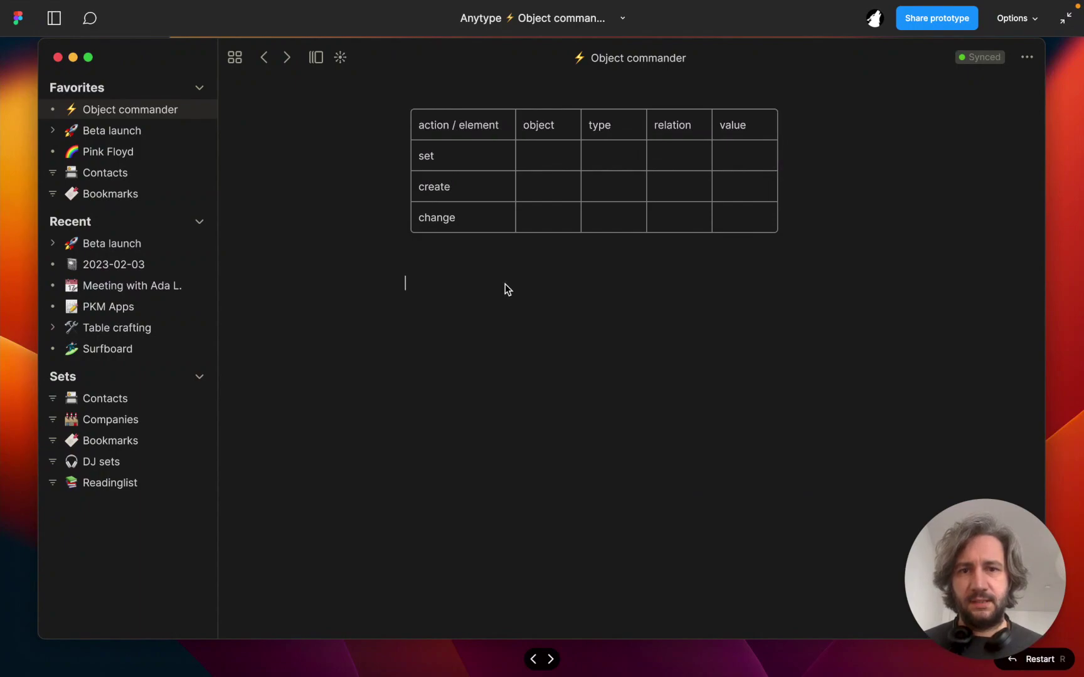
{"action": "left_click", "coordinate": [1035, 285]}
{"action": "type", "text": "@"}
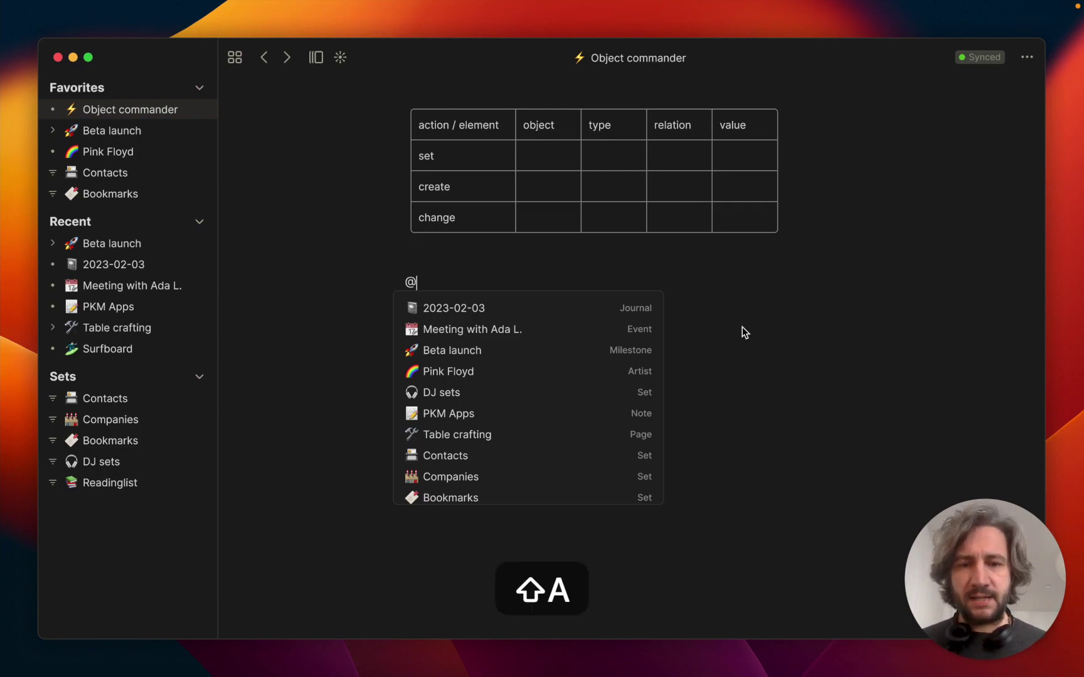
{"action": "type", "text": "An"}
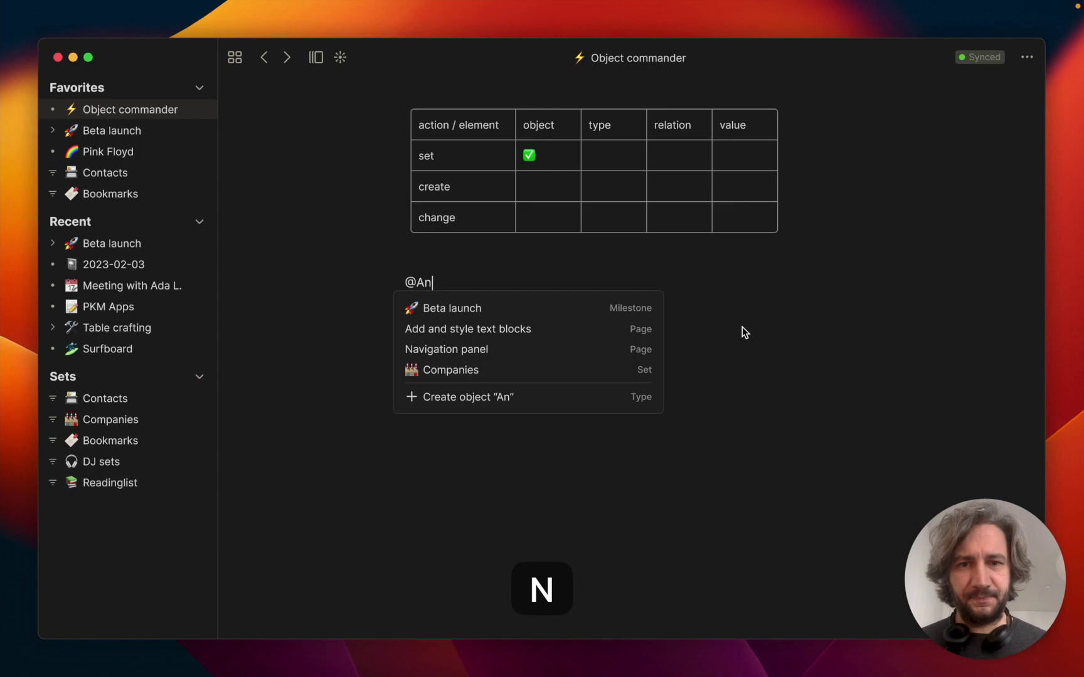
{"action": "type", "text": "yt"}
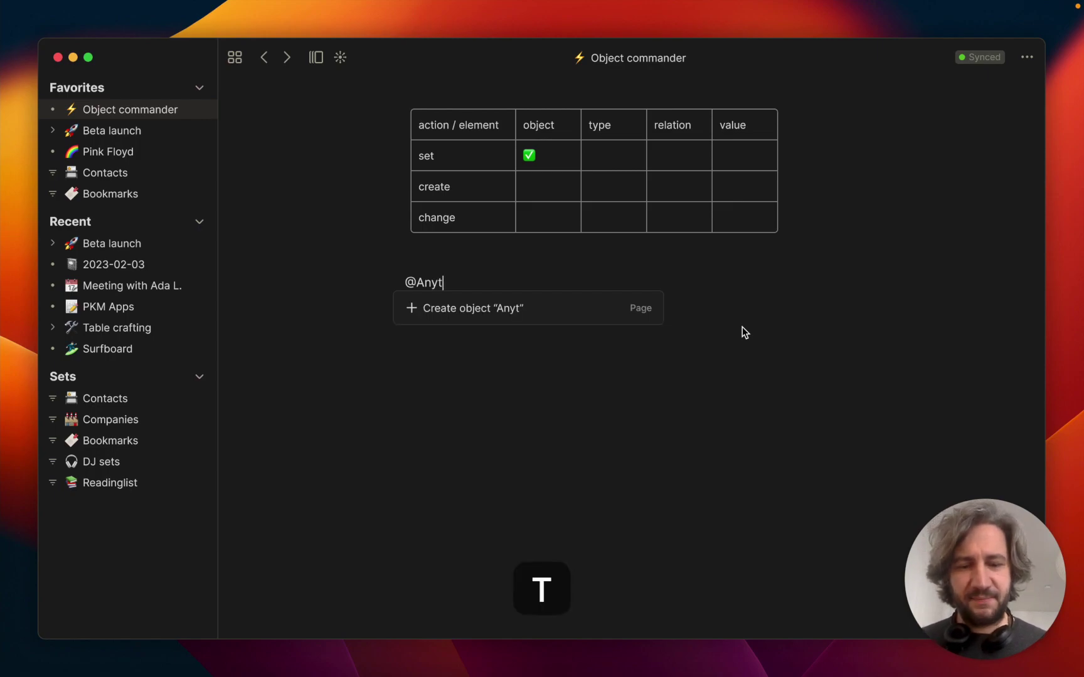
{"action": "type", "text": "ype"}
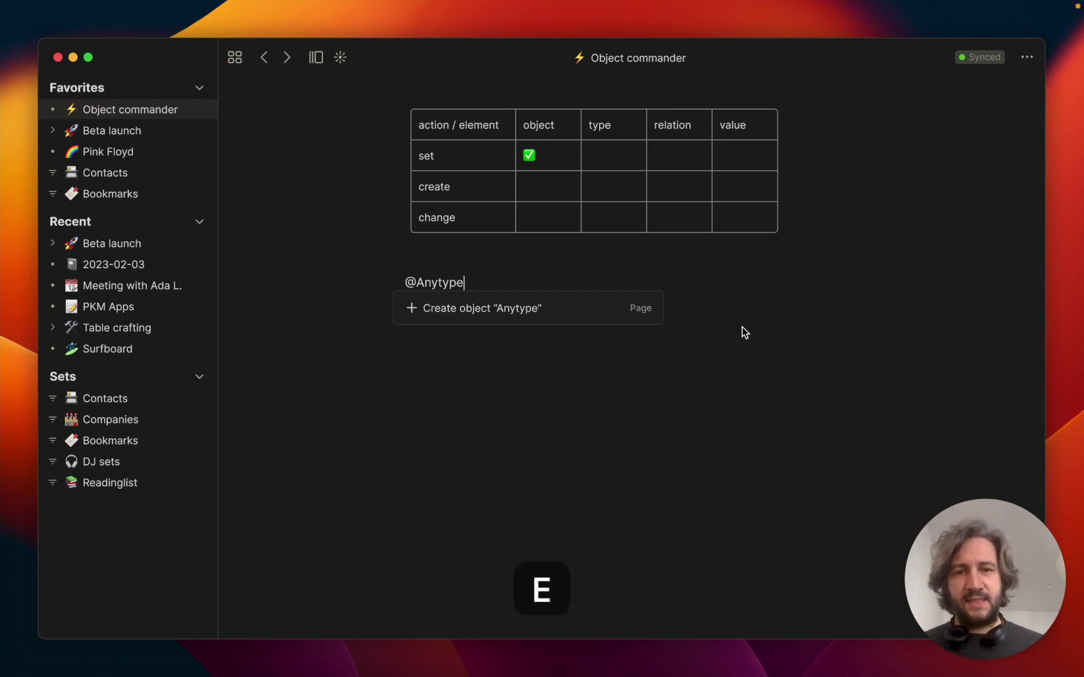
{"action": "key", "text": "Down"}
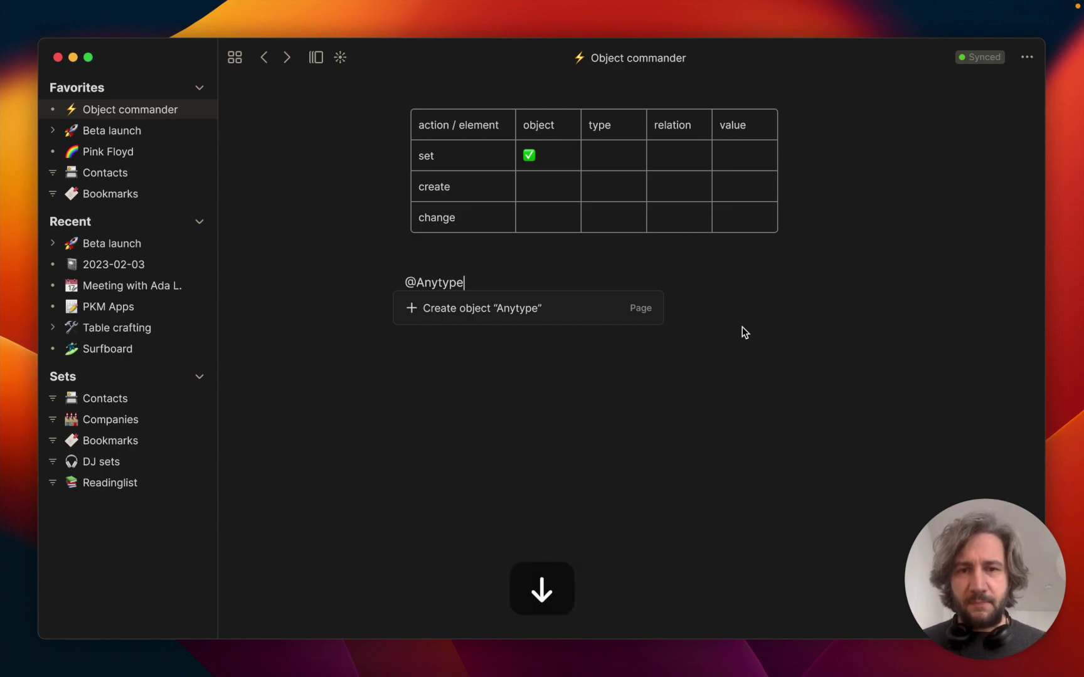
{"action": "key", "text": "Return"}
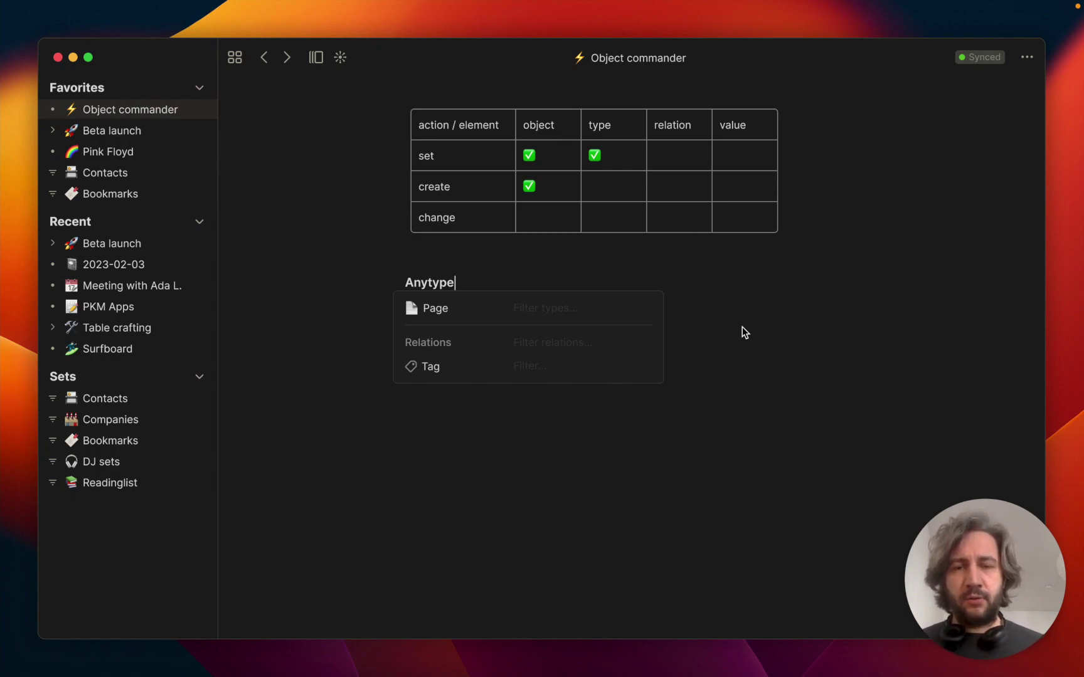
Filter the Anytype object's types by "S" and set its type to Software
{"action": "key", "text": "Down"}
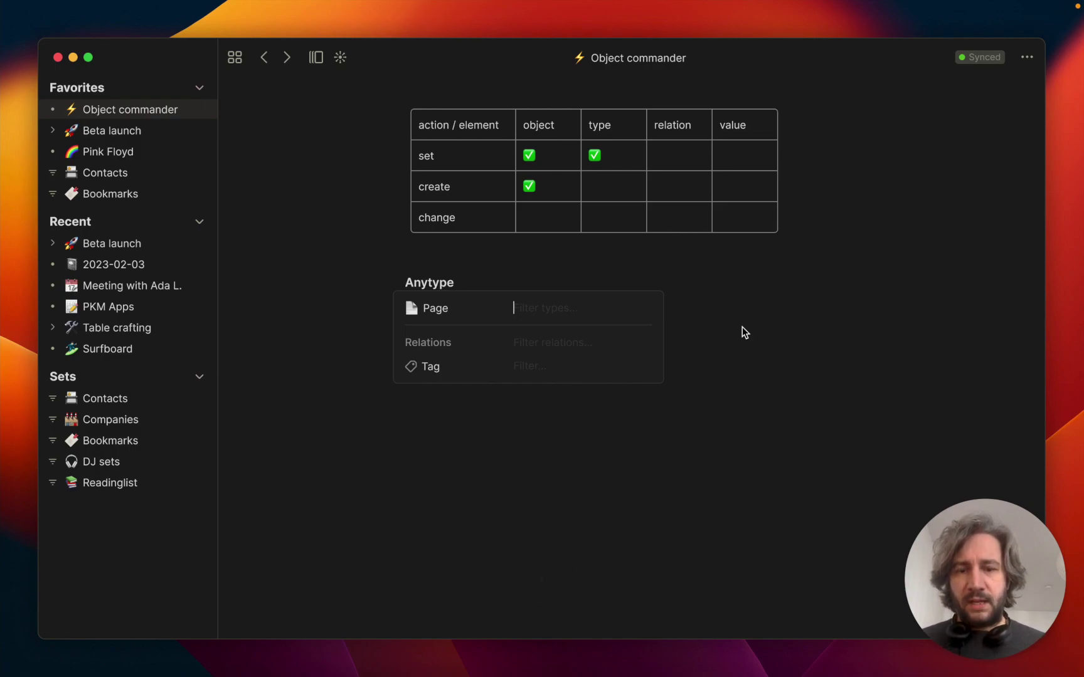
{"action": "key", "text": "Return"}
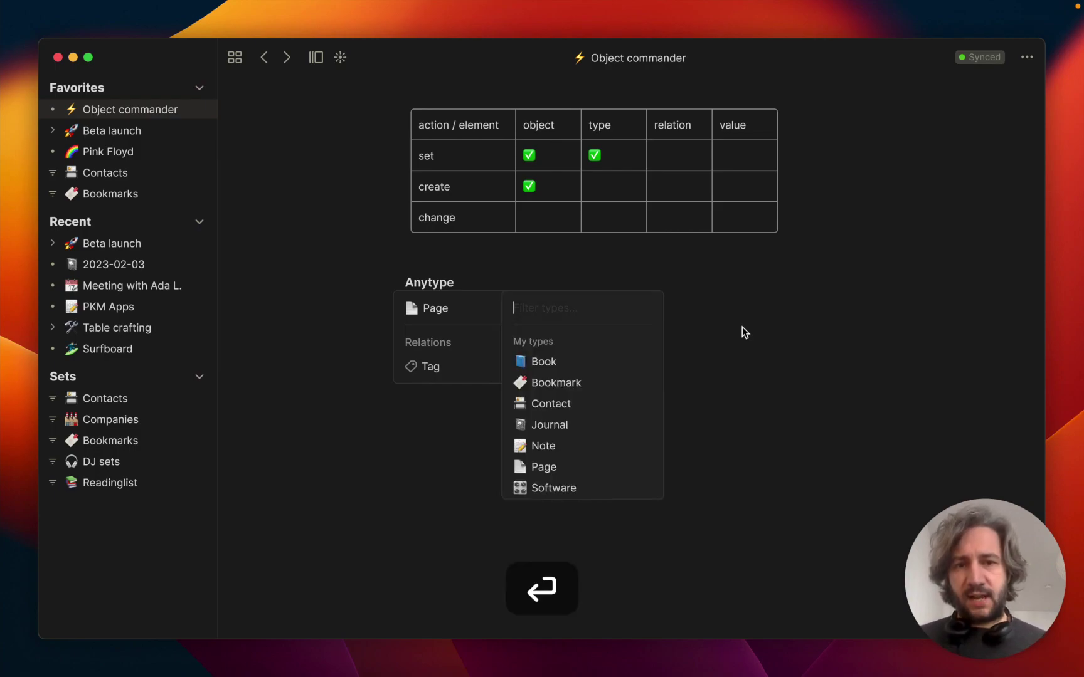
{"action": "key", "text": "shift"}
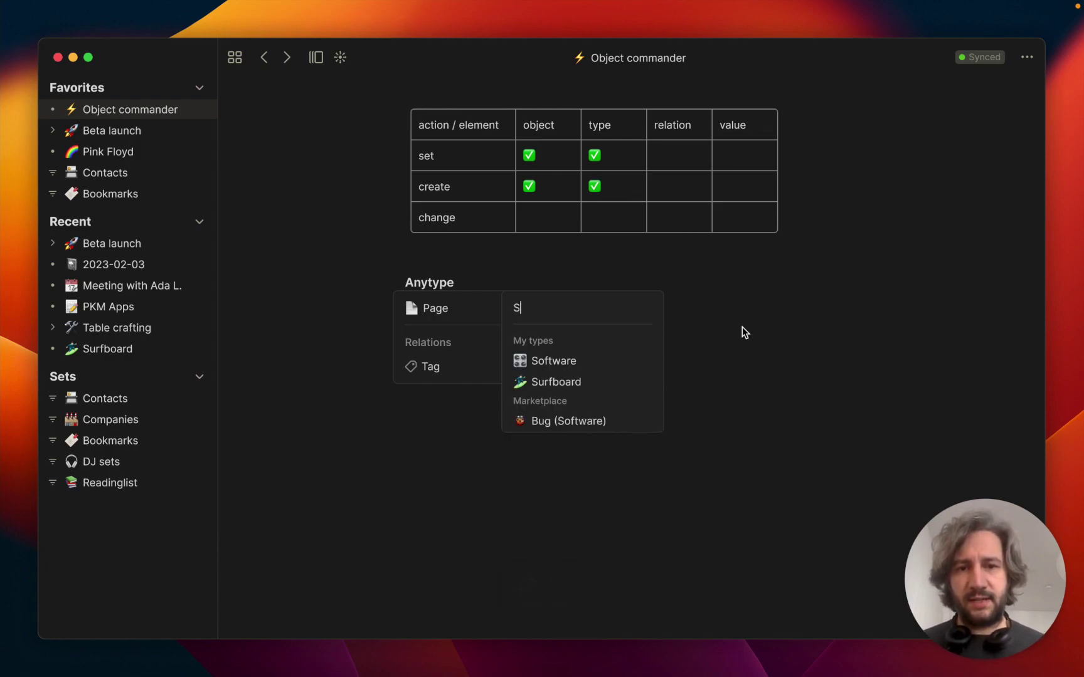
{"action": "key", "text": "Down"}
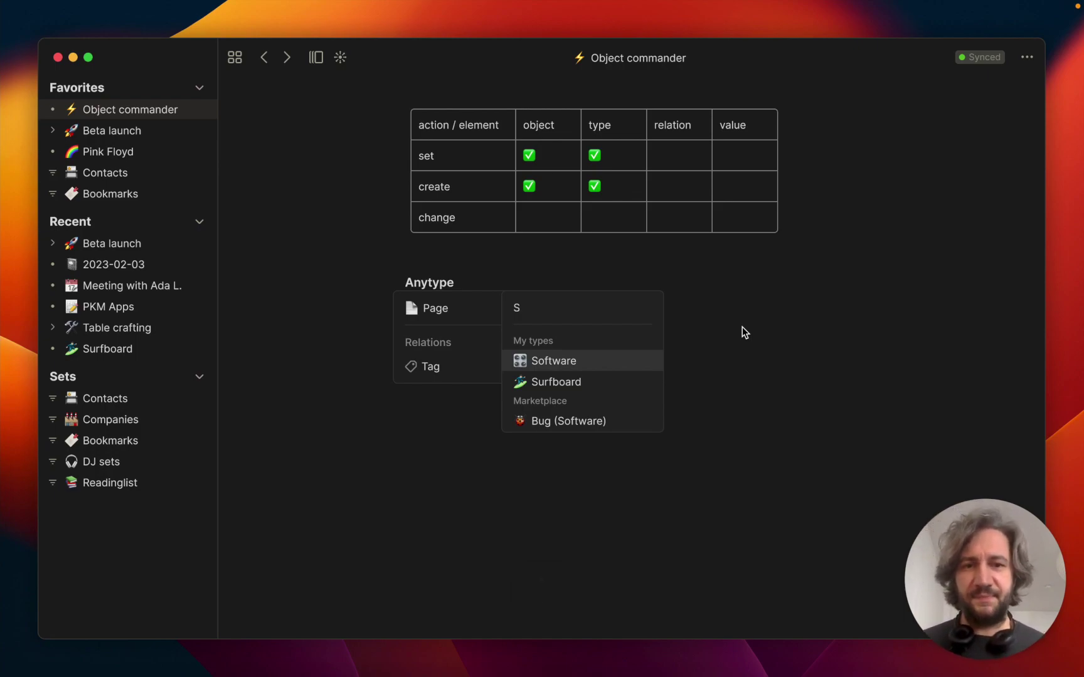
{"action": "key", "text": "Return"}
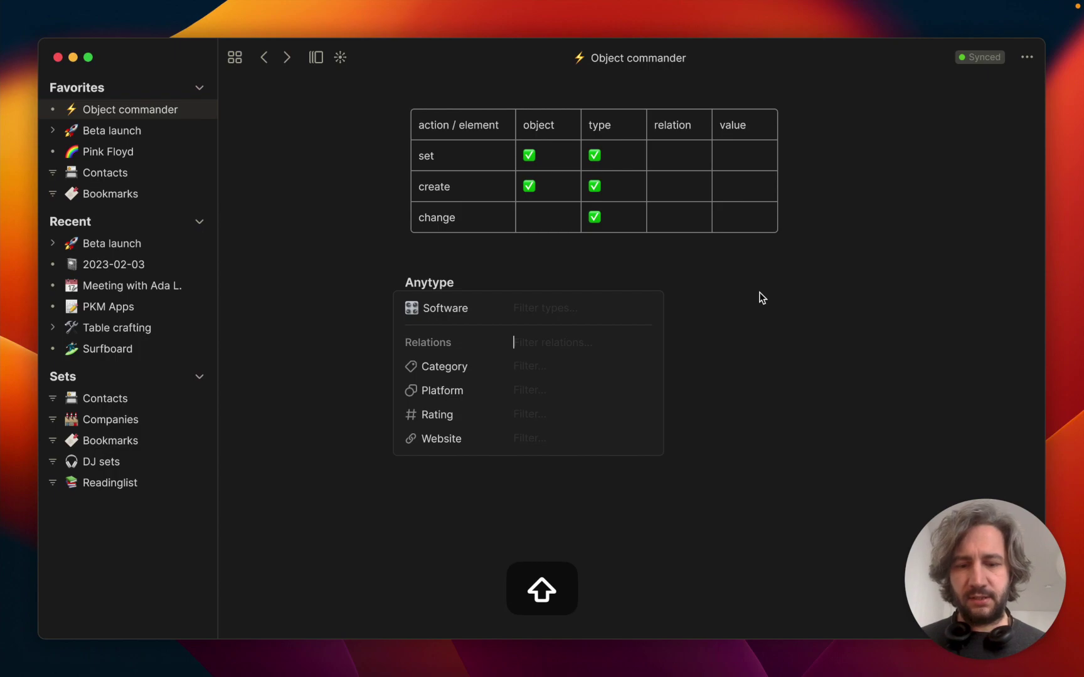
Add a new relation named "Beta release" with the Date relation type to the Software object
{"action": "type", "text": "B"}
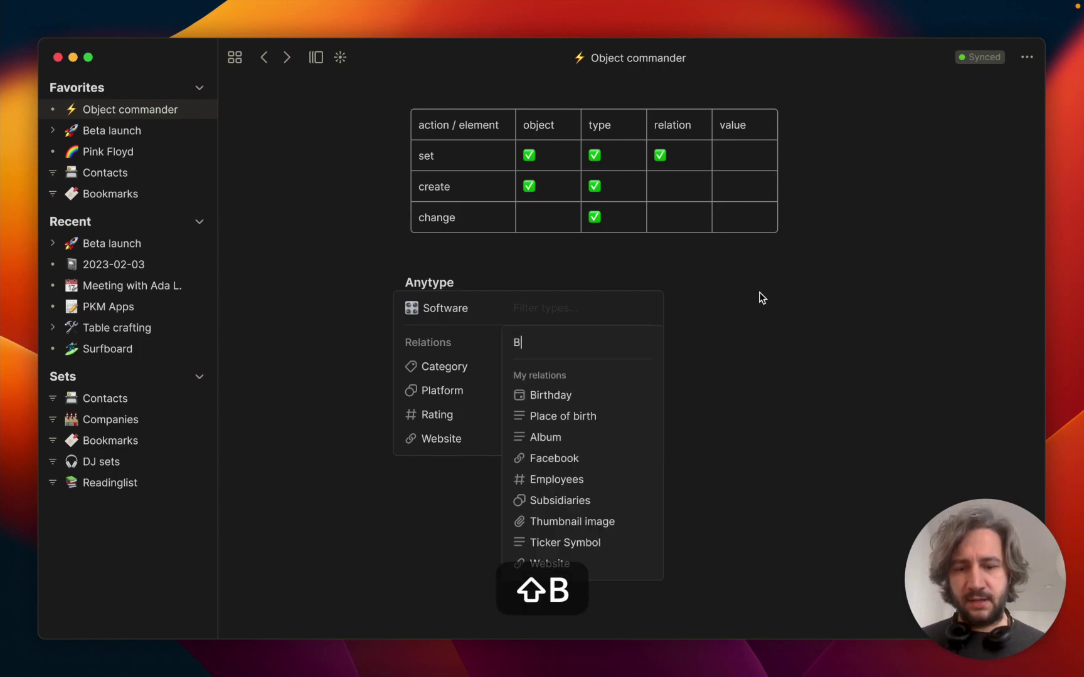
{"action": "type", "text": "eta rele"}
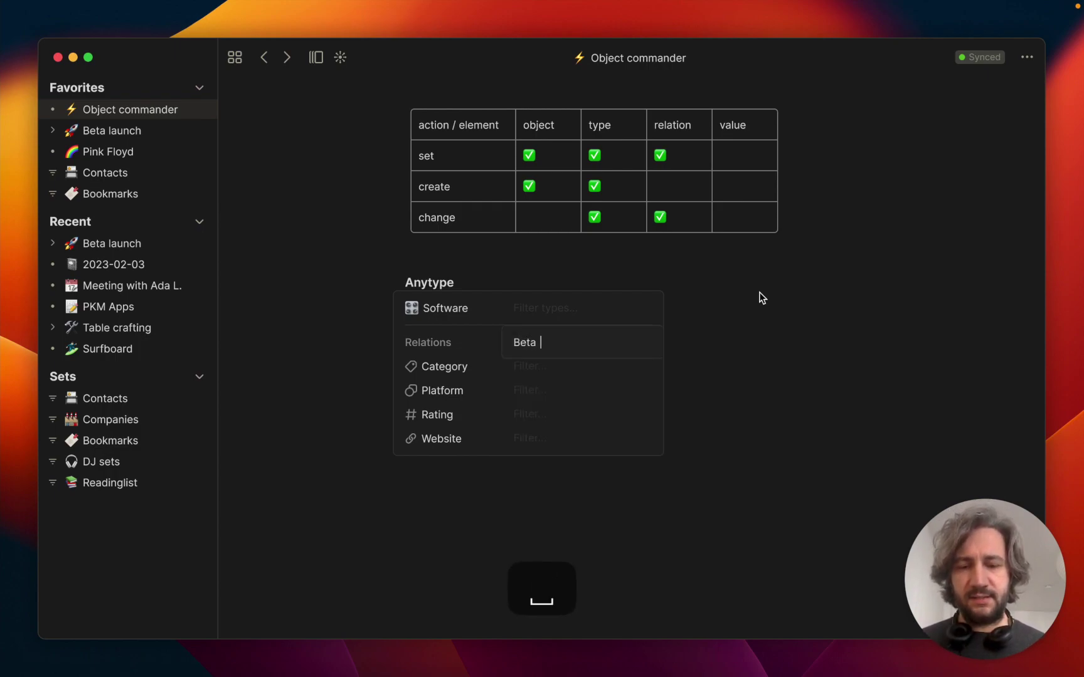
{"action": "type", "text": "a"}
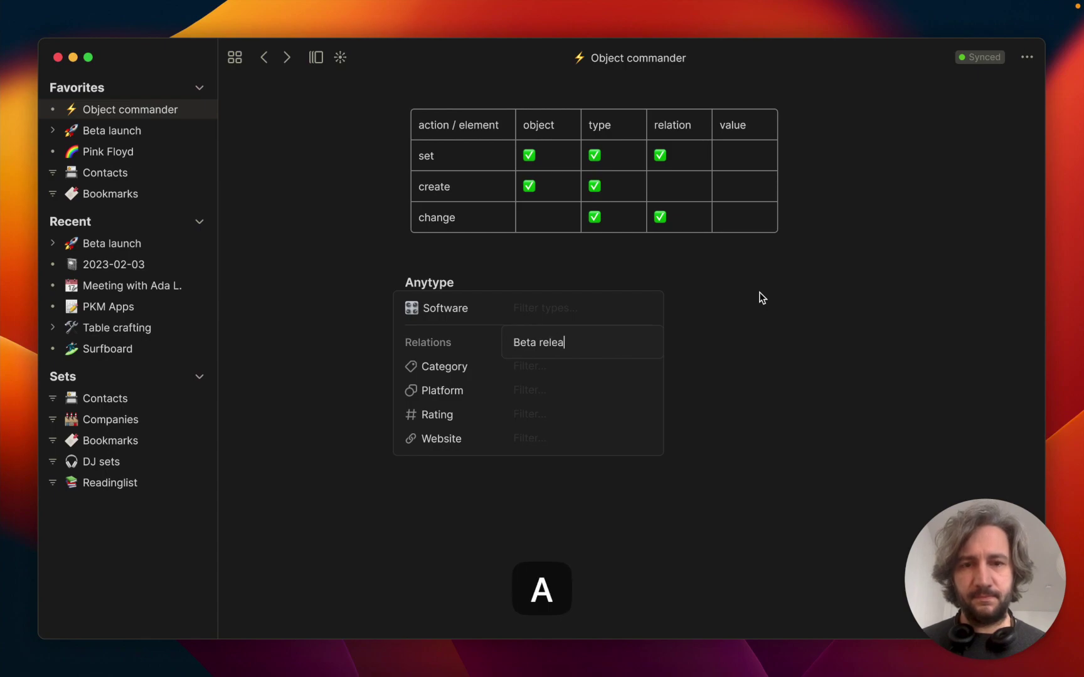
{"action": "type", "text": "se"}
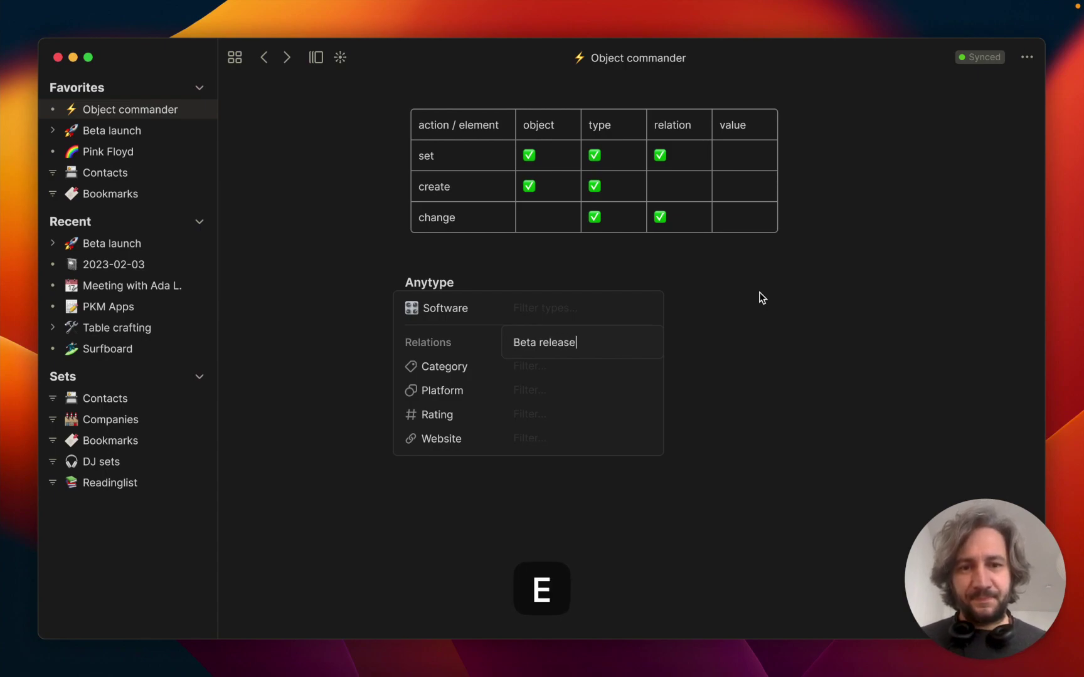
{"action": "key", "text": "Return"}
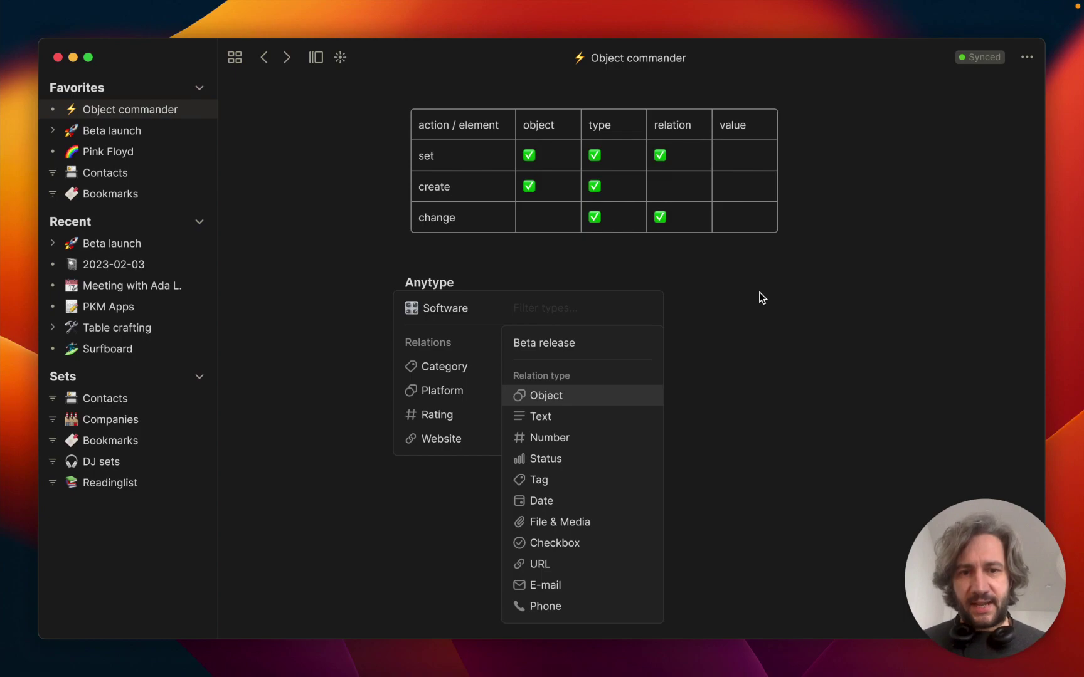
{"action": "key", "text": "Down"}
{"action": "key", "text": "Down"}
{"action": "key", "text": "Down"}
{"action": "key", "text": "Down"}
{"action": "key", "text": "Down"}
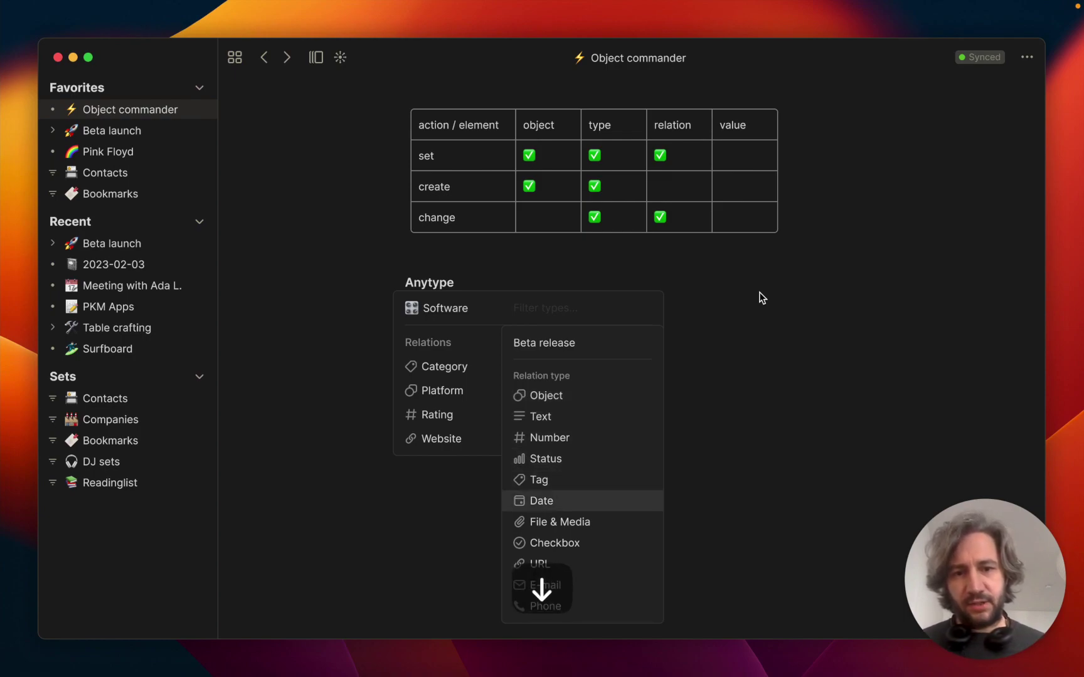
{"action": "key", "text": "Return"}
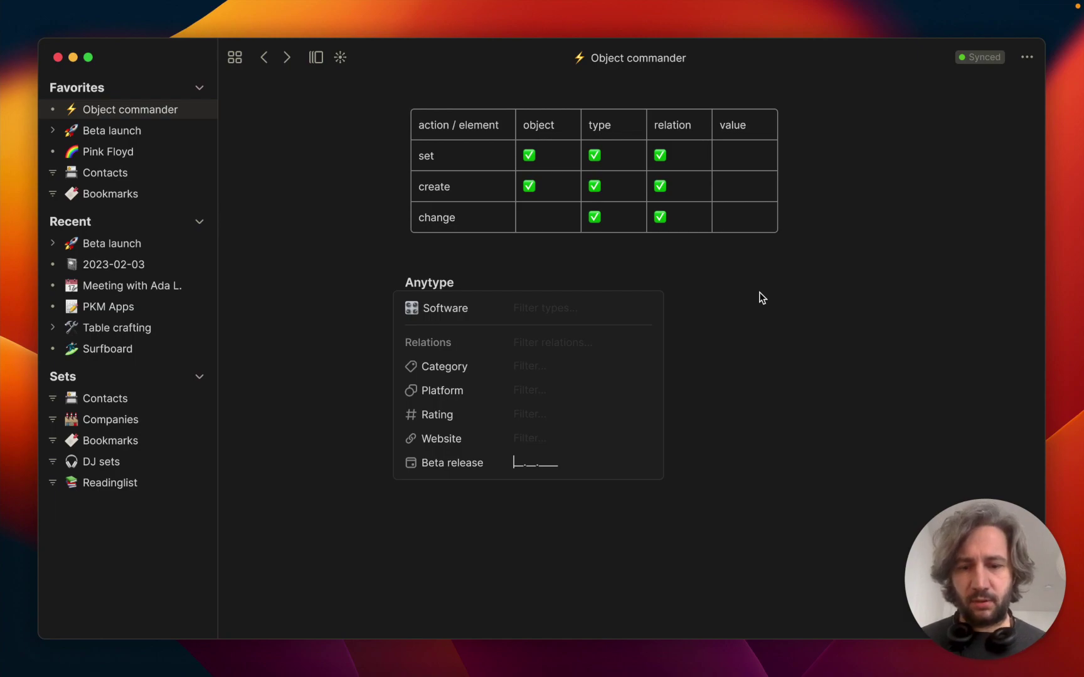
Set the Beta release date to 15.05.2023
{"action": "type", "text": "15."}
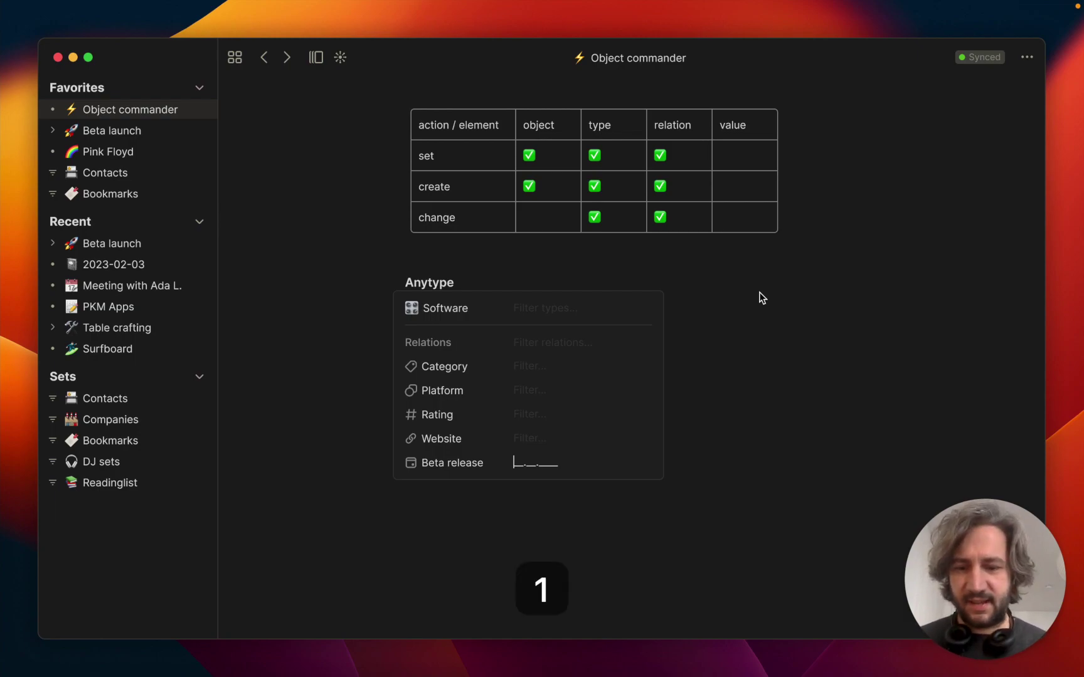
{"action": "type", "text": "05."}
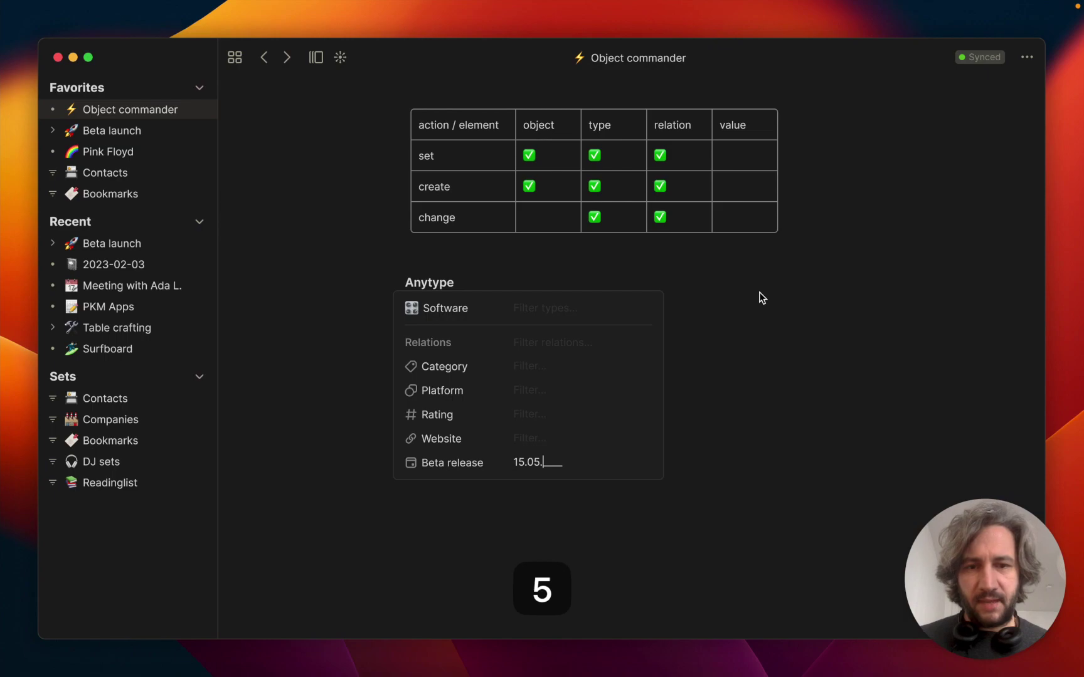
{"action": "type", "text": "2023"}
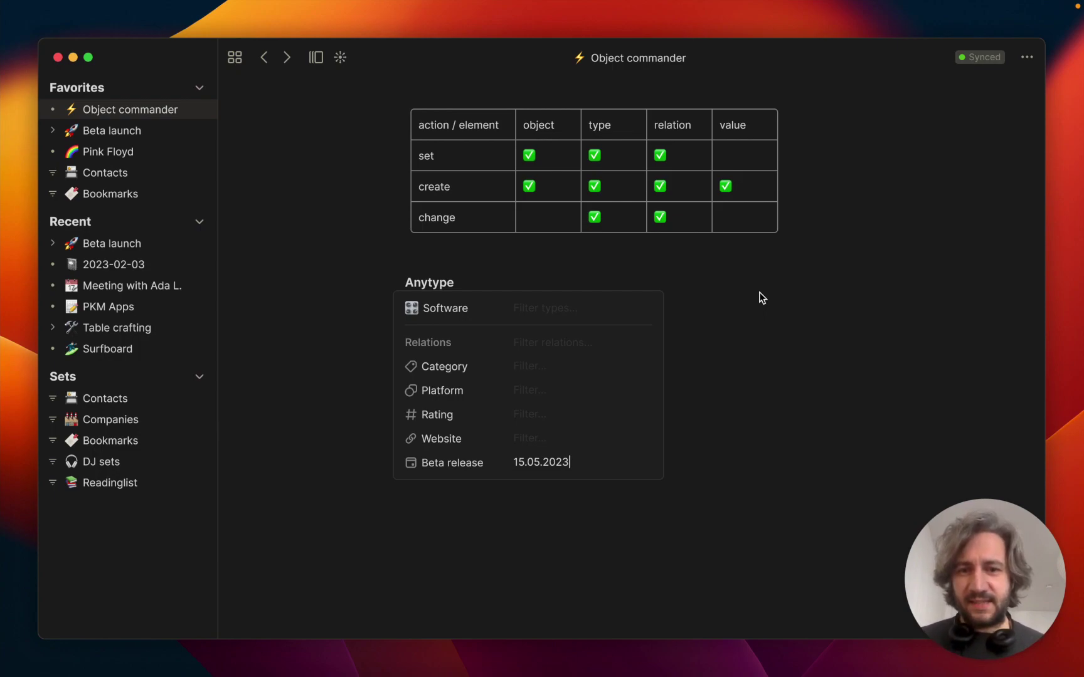
{"action": "key", "text": "Up"}
{"action": "key", "text": "Return"}
{"action": "type", "text": "https://anytype.io"}
{"action": "key", "text": "Up"}
{"action": "key", "text": "Return"}
{"action": "type", "text": "4,9"}
Set Platform to iOS, Android, macOS, Linux, Windows and add the Category tags pkm, oss and e2e
{"action": "key", "text": "Up"}
{"action": "key", "text": "Return"}
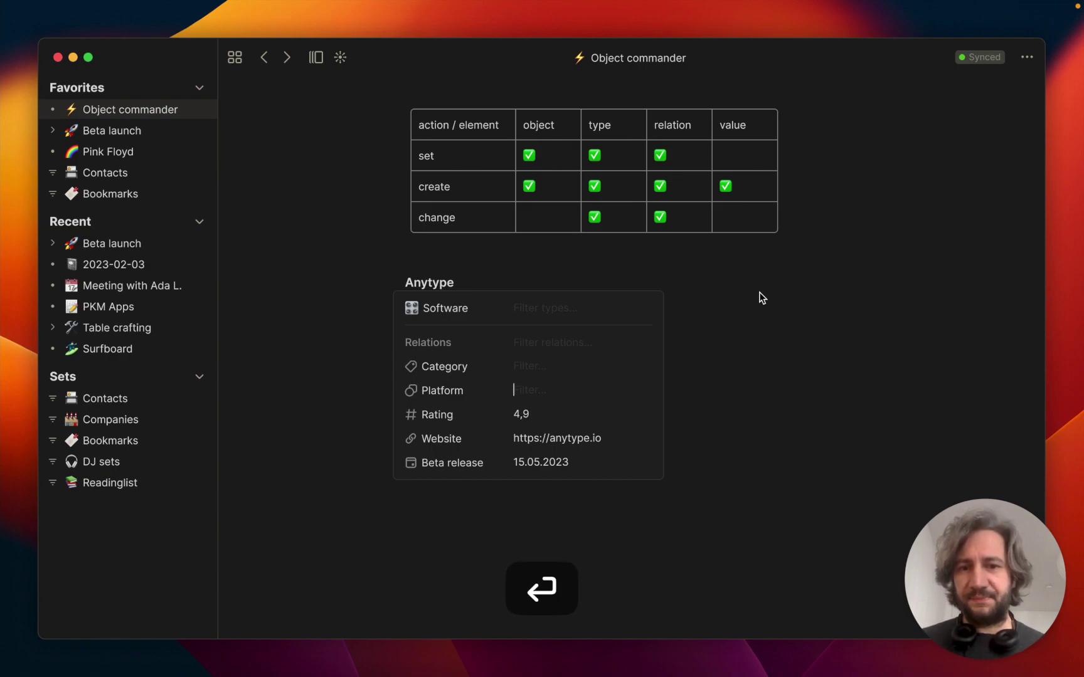
{"action": "type", "text": "iOS, Android, macOS, Linux, Windows"}
{"action": "key", "text": "Up"}
{"action": "type", "text": "pkm"}
{"action": "key", "text": "Return"}
{"action": "type", "text": "oss"}
{"action": "key", "text": "Return"}
{"action": "type", "text": "e2e"}
{"action": "key", "text": "Return"}
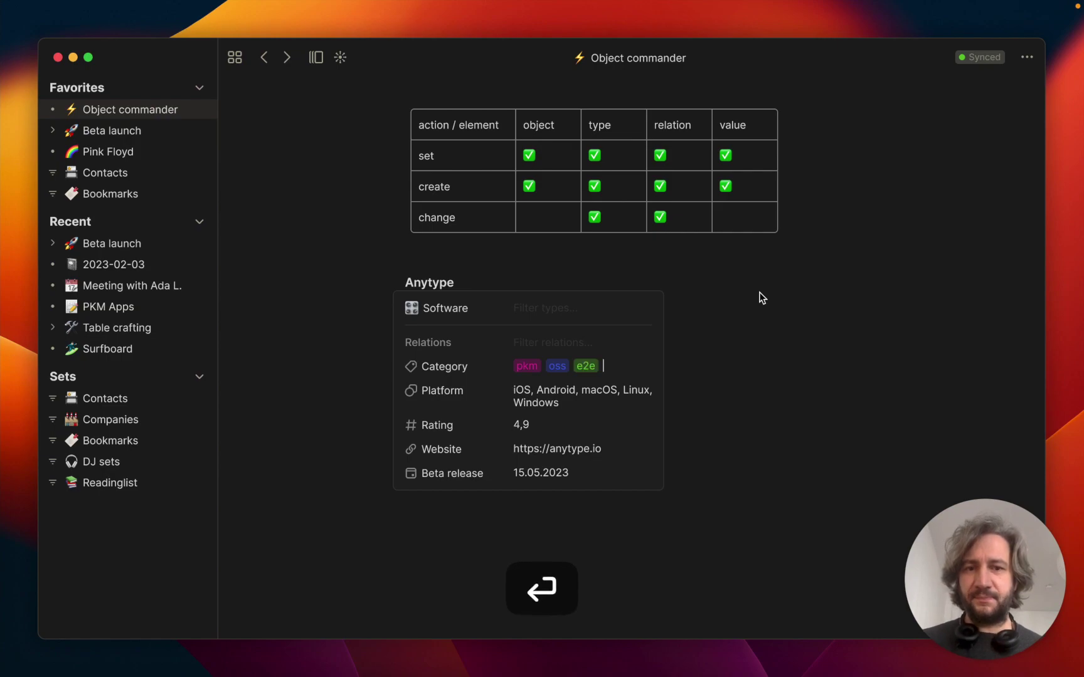
Move from the Category relation up to the object's name and open the name for editing
{"action": "key", "text": "Up"}
{"action": "key", "text": "Up"}
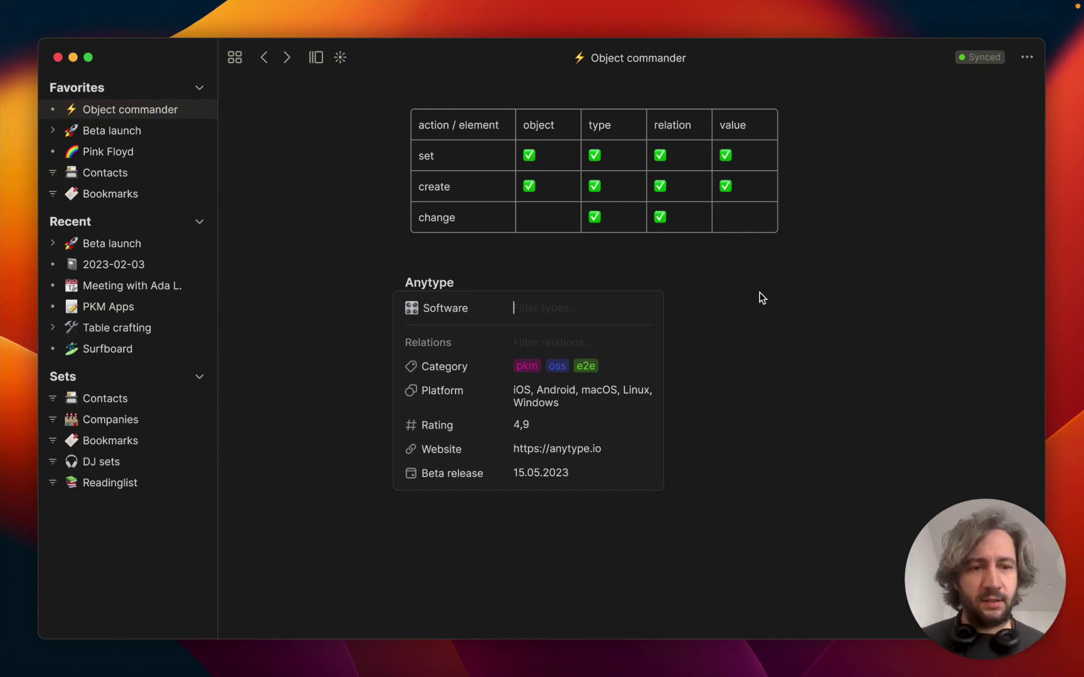
{"action": "key", "text": "Up"}
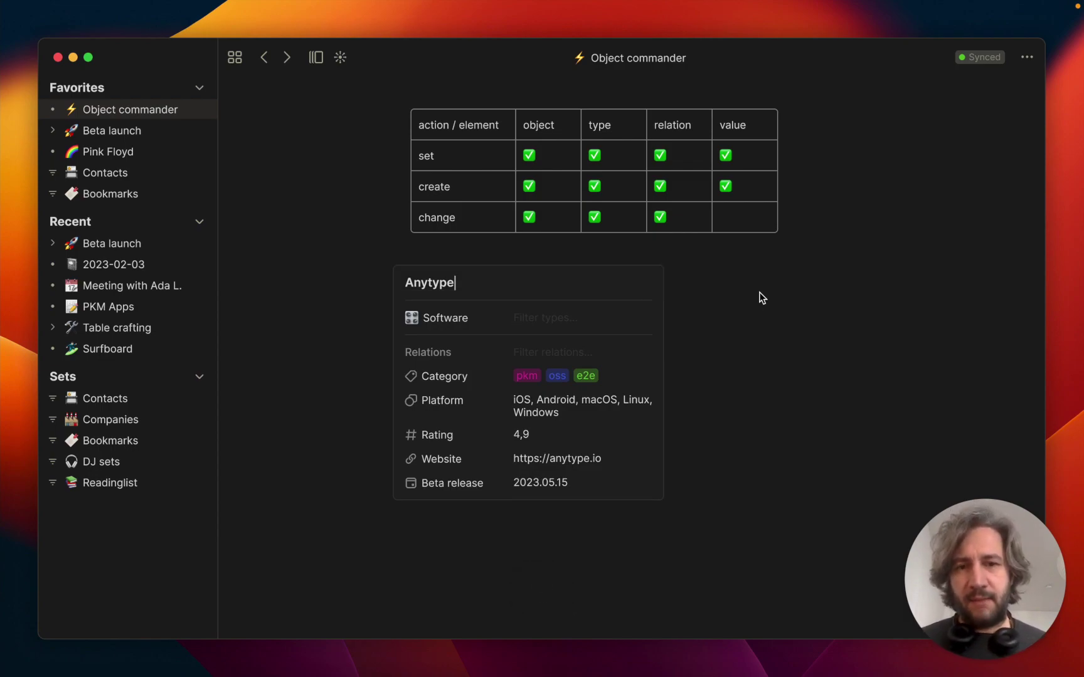
{"action": "key", "text": "Down"}
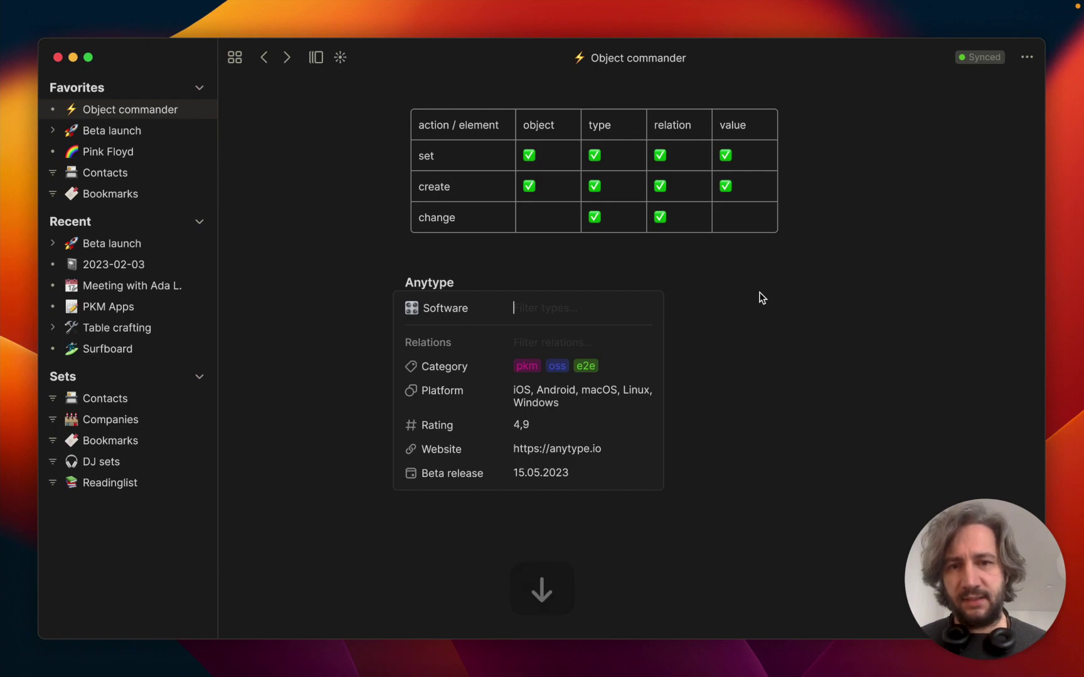
{"action": "key", "text": "Up"}
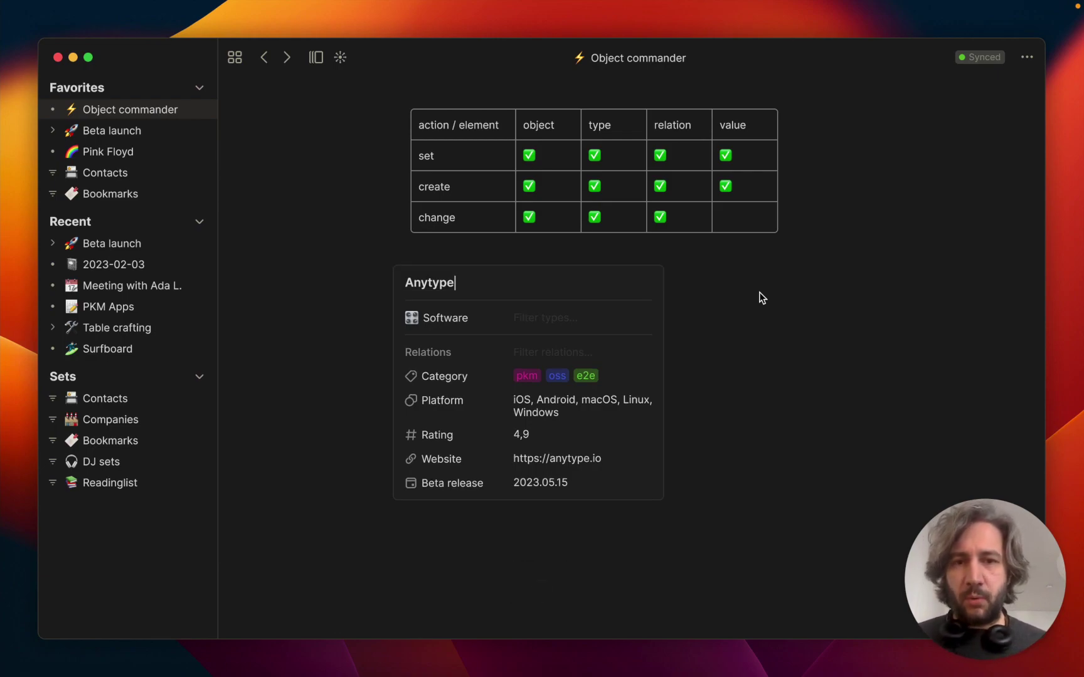
Close the object commander by continuing the line after the Anytype mention with "= Amazing 🤩"
{"action": "type", "text": "="}
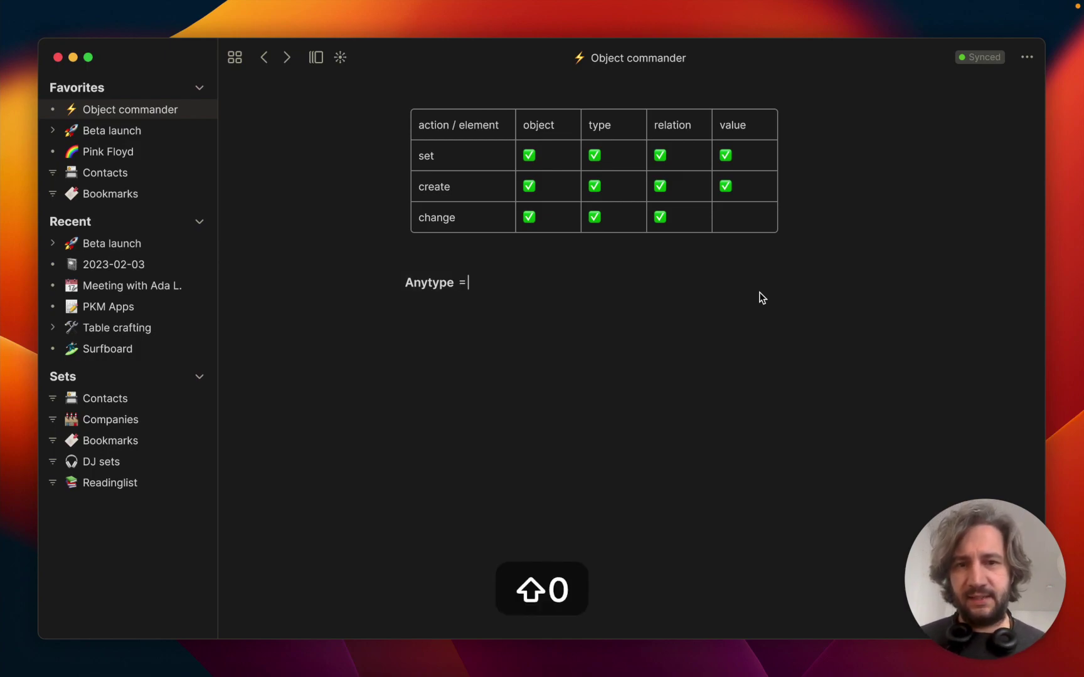
{"action": "type", "text": " Amazing"}
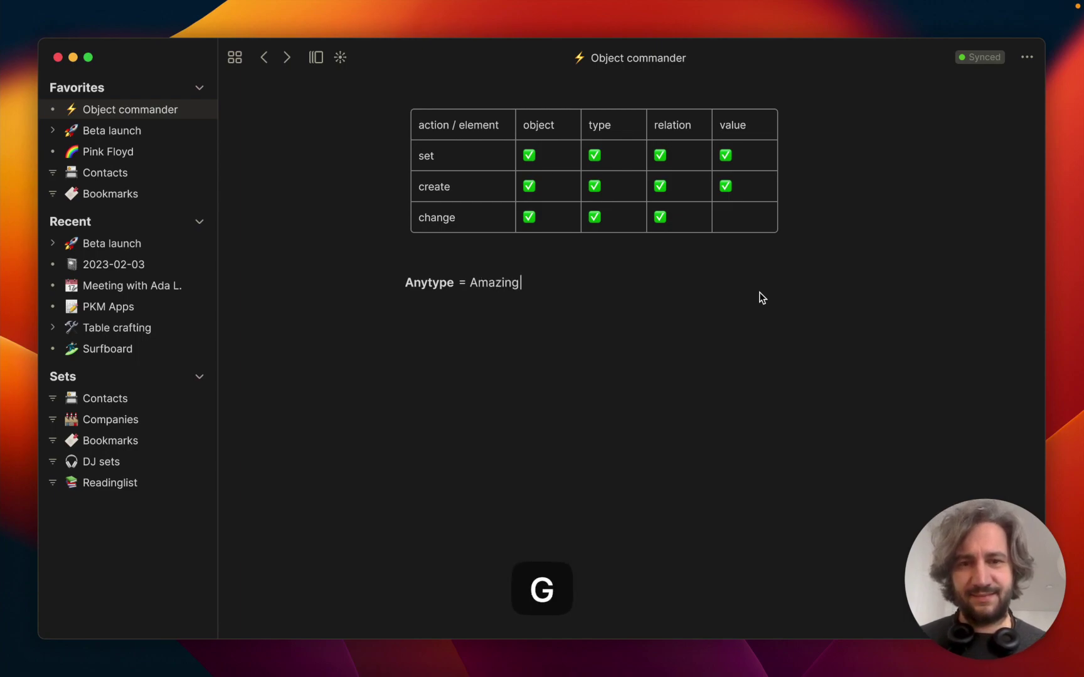
{"action": "key", "text": "Return"}
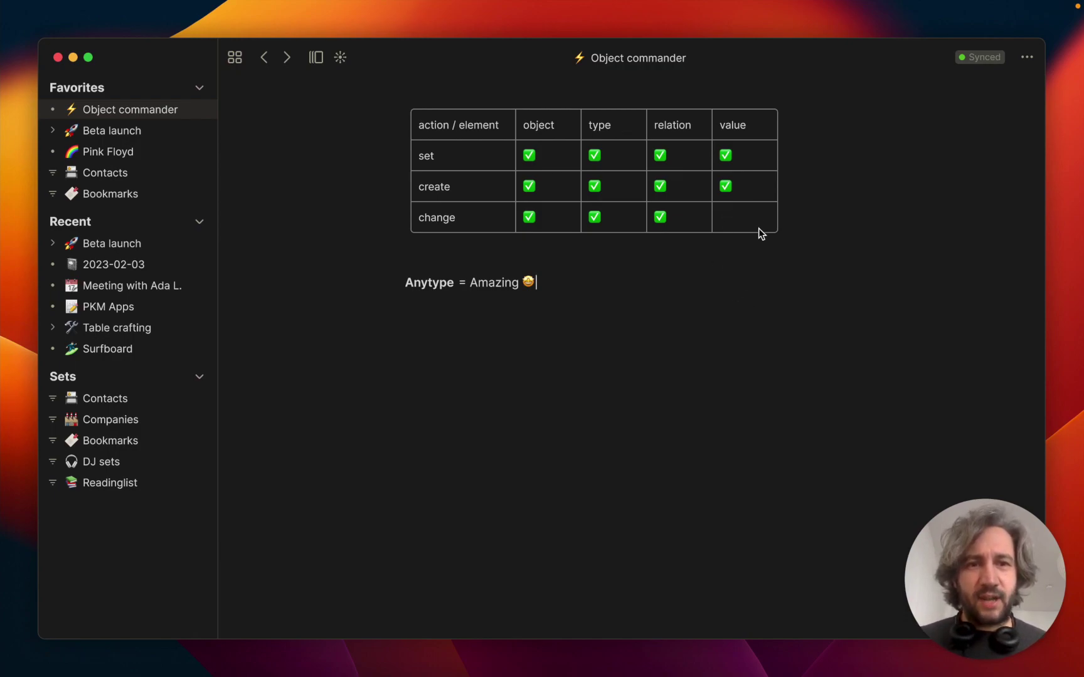
Move the text cursor back through the line to the Anytype mention to reopen its object commander
{"action": "key", "text": "Left"}
{"action": "key", "text": "Left"}
{"action": "key", "text": "Left"}
{"action": "key", "text": "Left"}
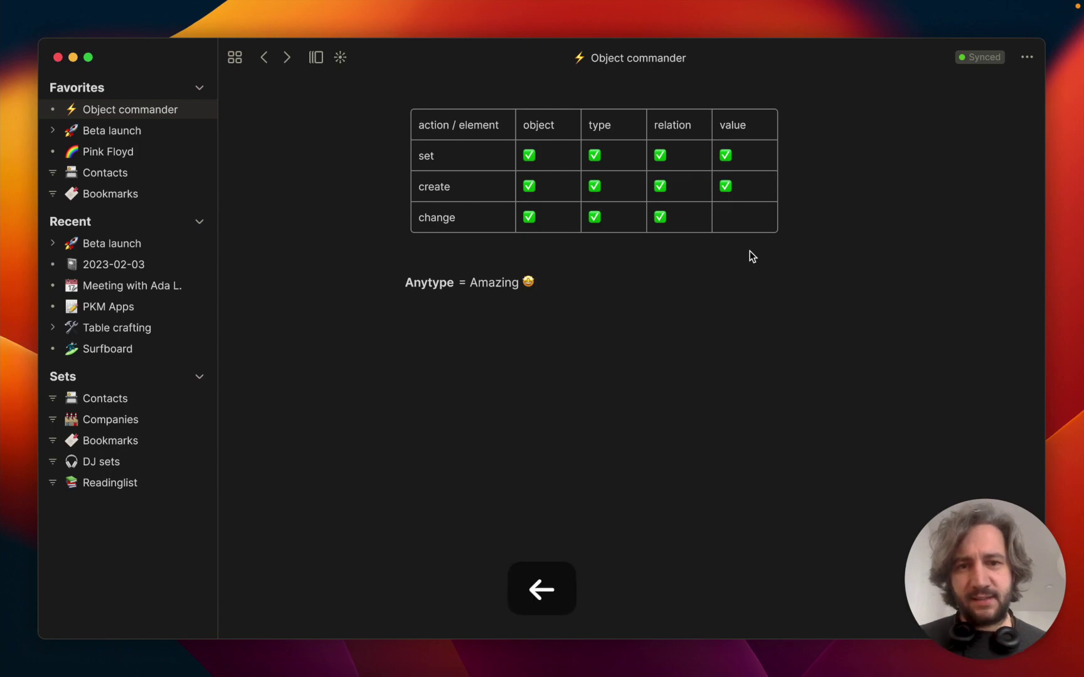
{"action": "key", "text": "Left"}
{"action": "key", "text": "Left"}
{"action": "key", "text": "Left"}
{"action": "key", "text": "Left"}
{"action": "key", "text": "Left"}
{"action": "key", "text": "Left"}
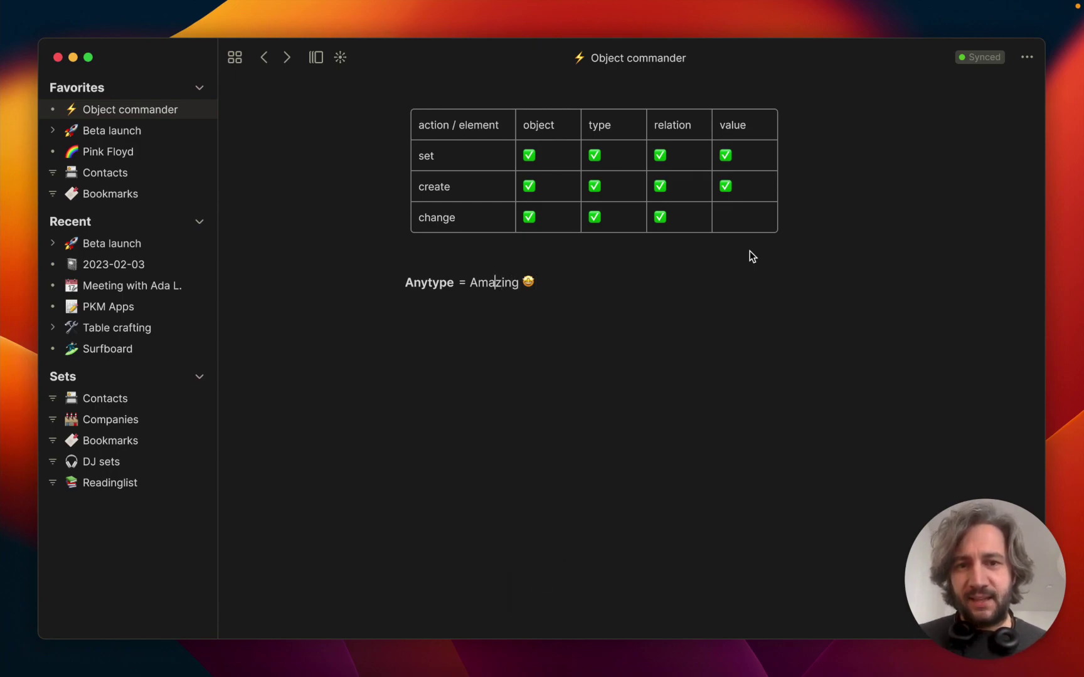
{"action": "key", "text": "Left"}
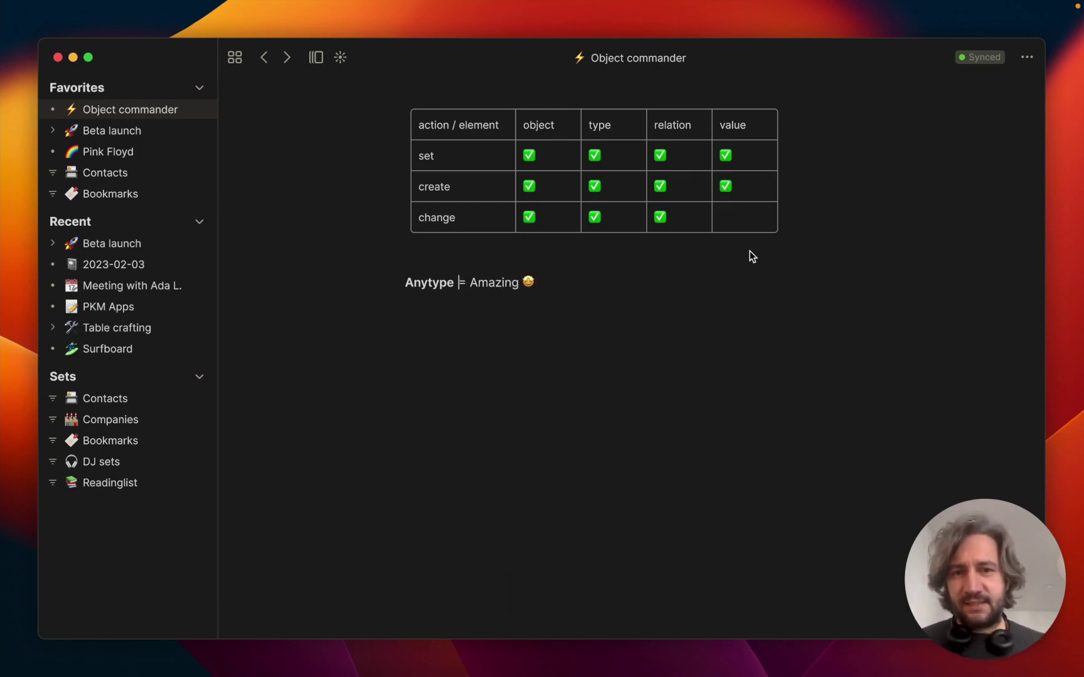
{"action": "key", "text": "Left"}
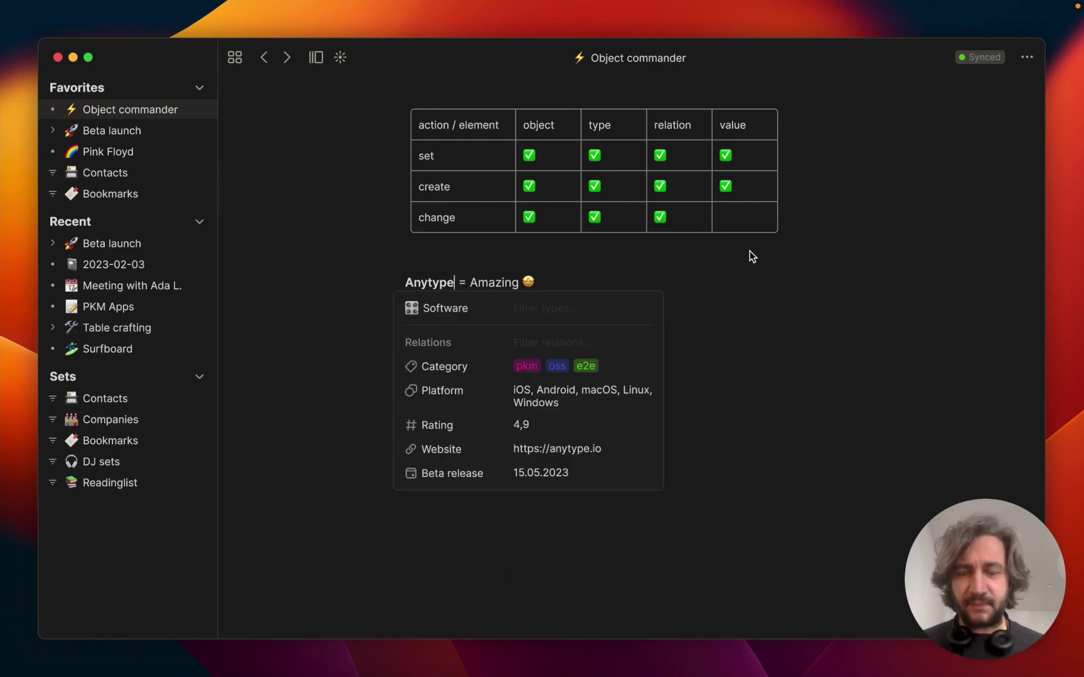
Change the Anytype object's Rating relation to 5
{"action": "key", "text": "Down"}
{"action": "key", "text": "Down"}
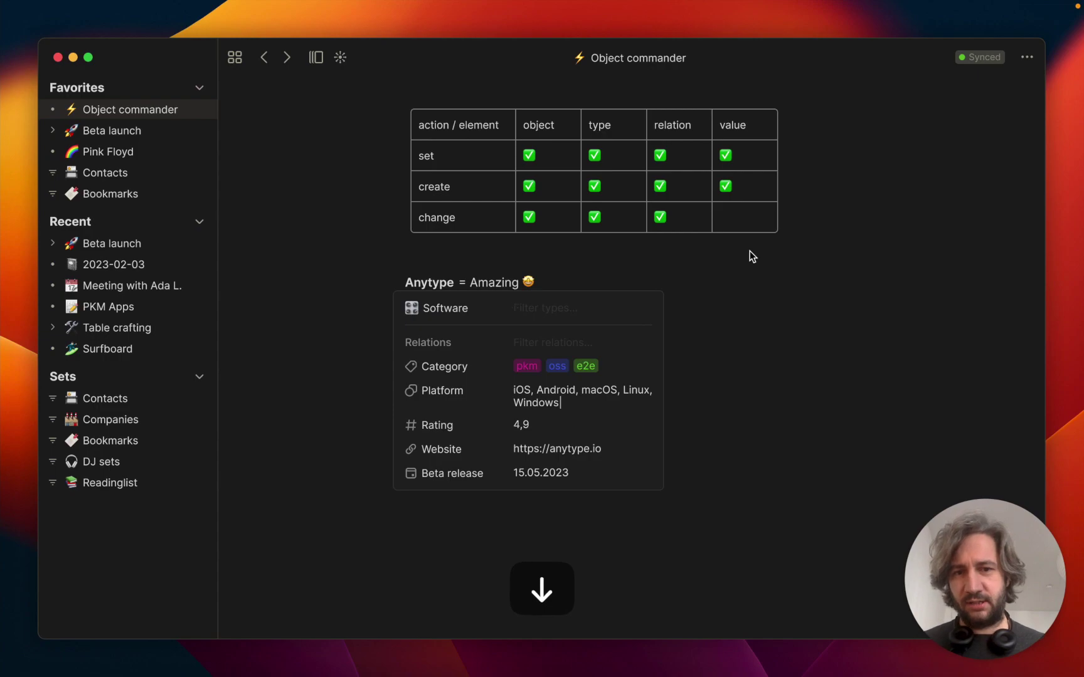
{"action": "key", "text": "Down"}
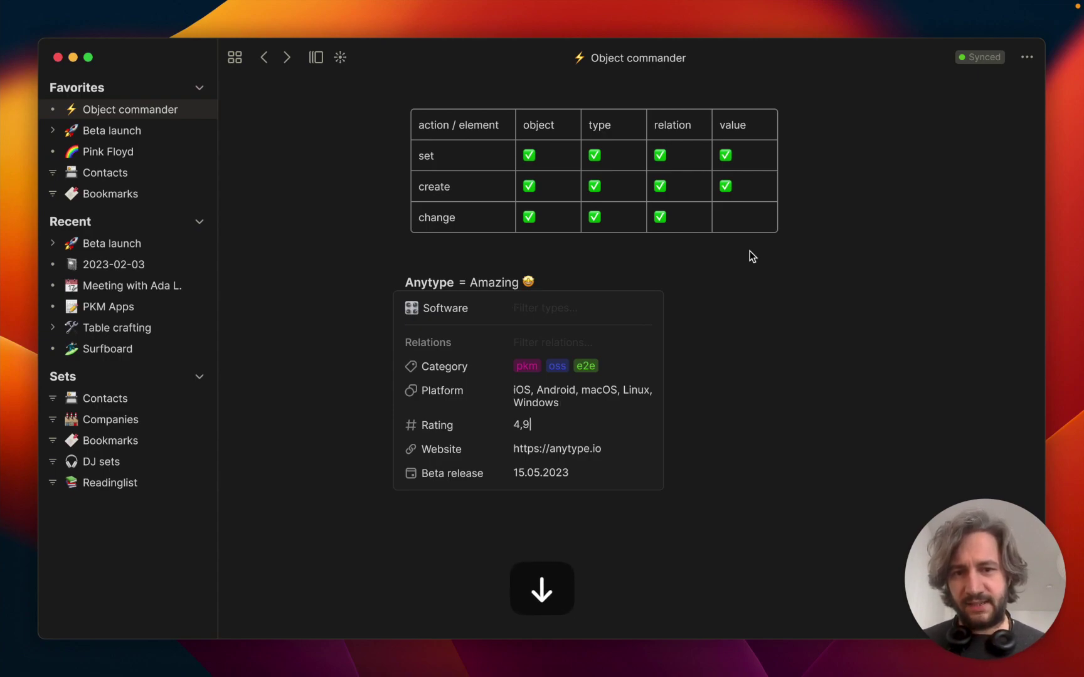
{"action": "key", "text": "BackSpace"}
{"action": "key", "text": "BackSpace"}
{"action": "key", "text": "BackSpace"}
{"action": "key", "text": "BackSpace"}
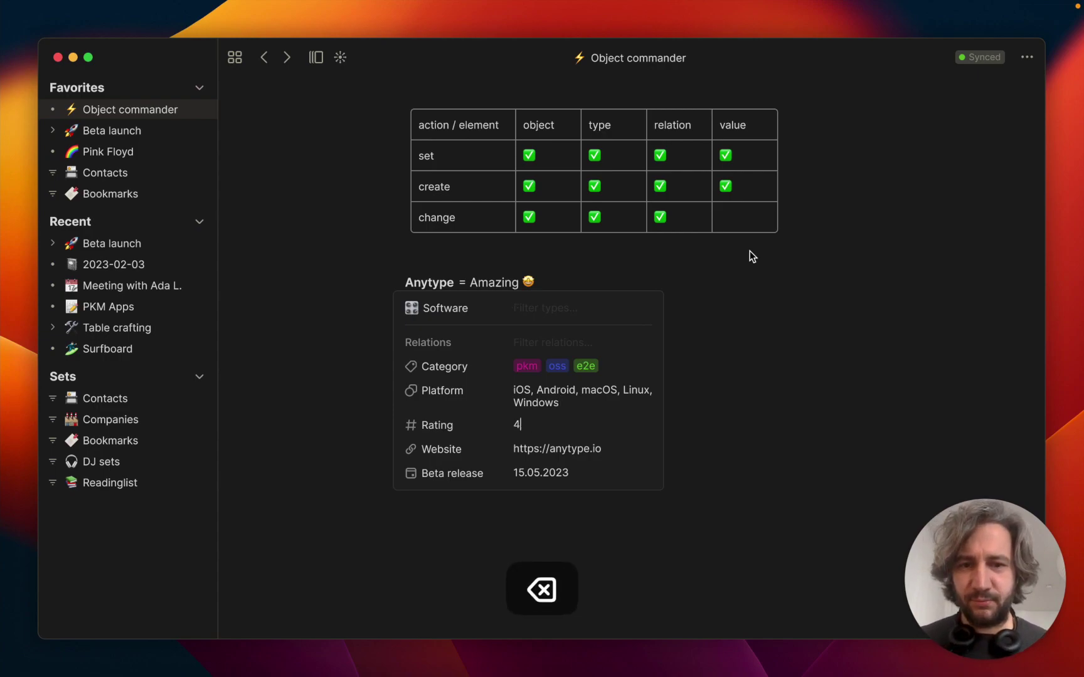
{"action": "type", "text": "5"}
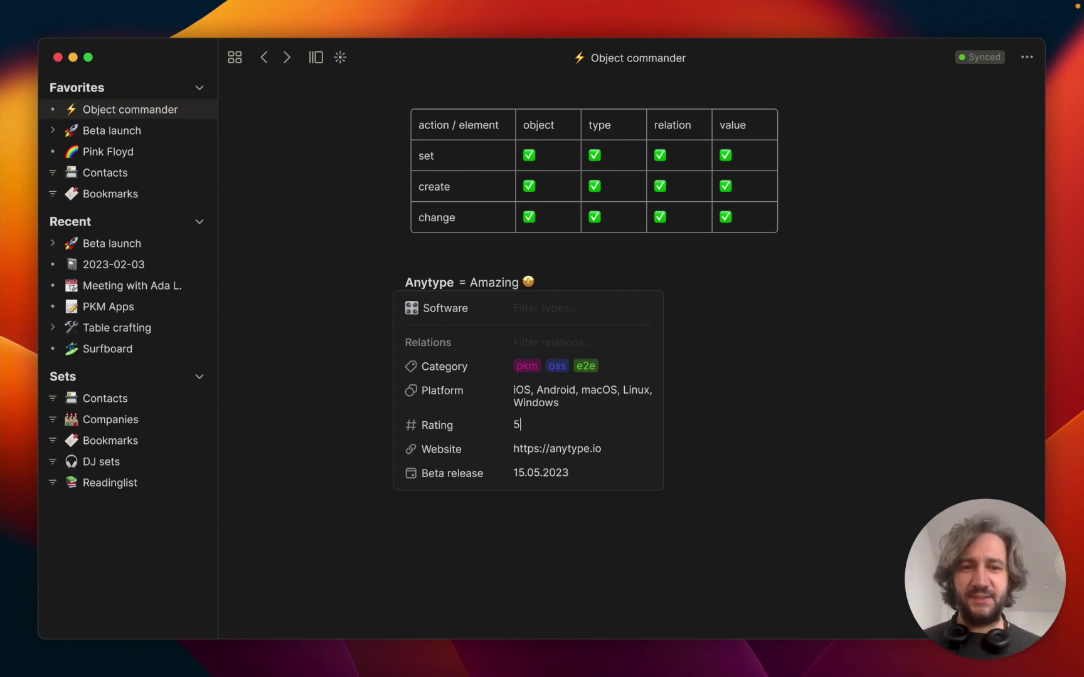
{"action": "key", "text": "Right"}
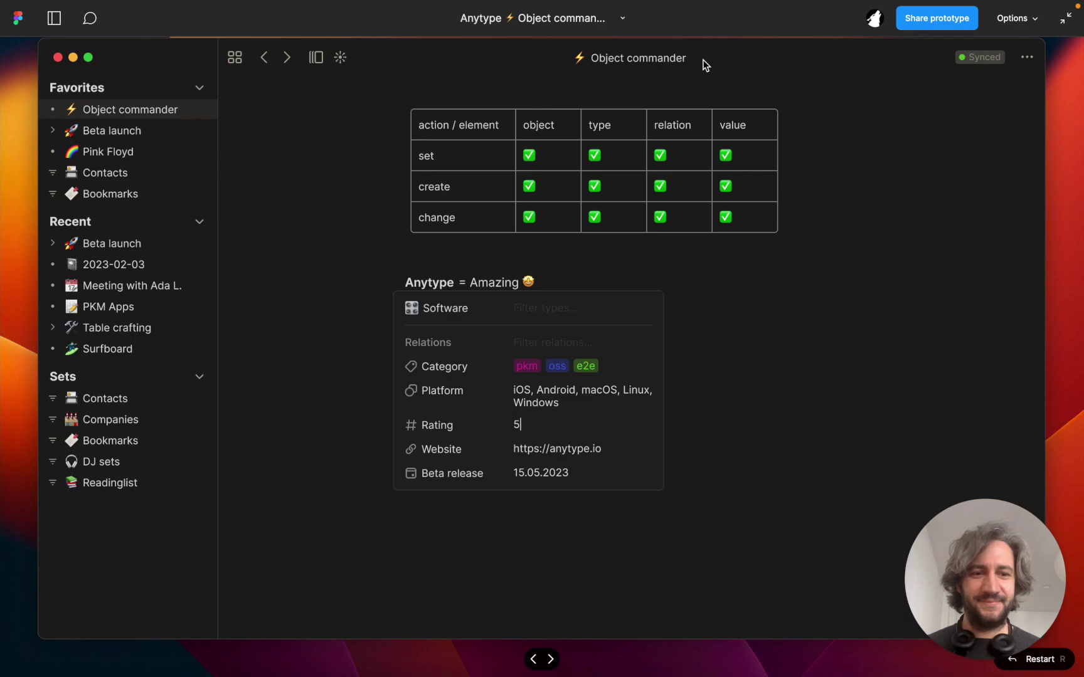